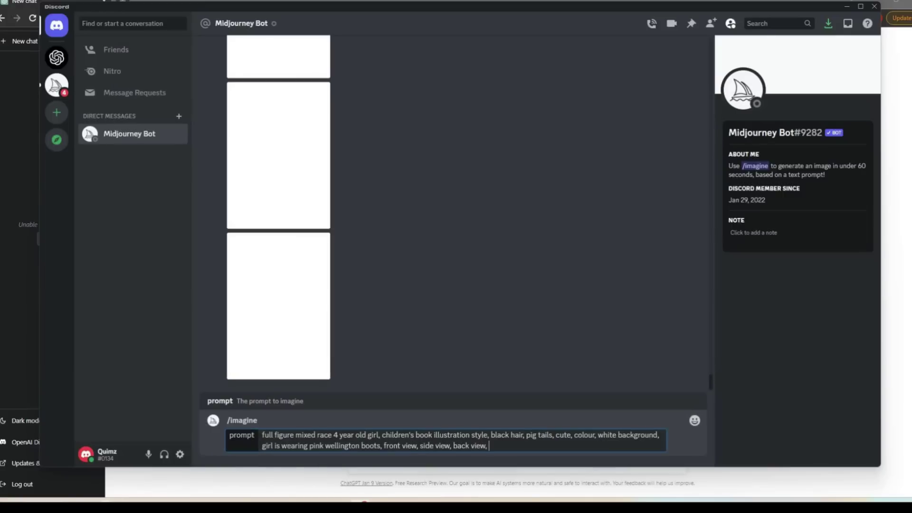
# Submit the imagine prompt for the 4 year old girl in pink wellington boots with front, side and back views, and review the images.
pyautogui.press('Return')
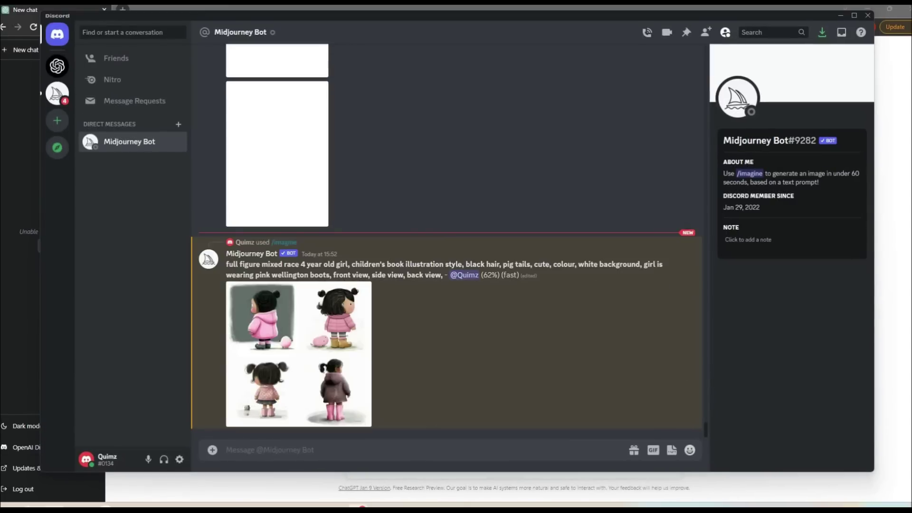
pyautogui.click(299, 314)
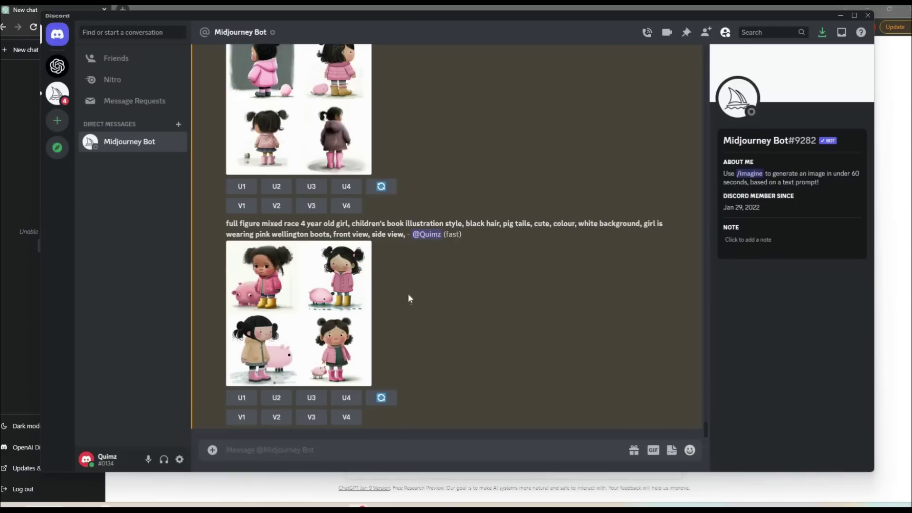
pyautogui.scroll(1, 447, 301)
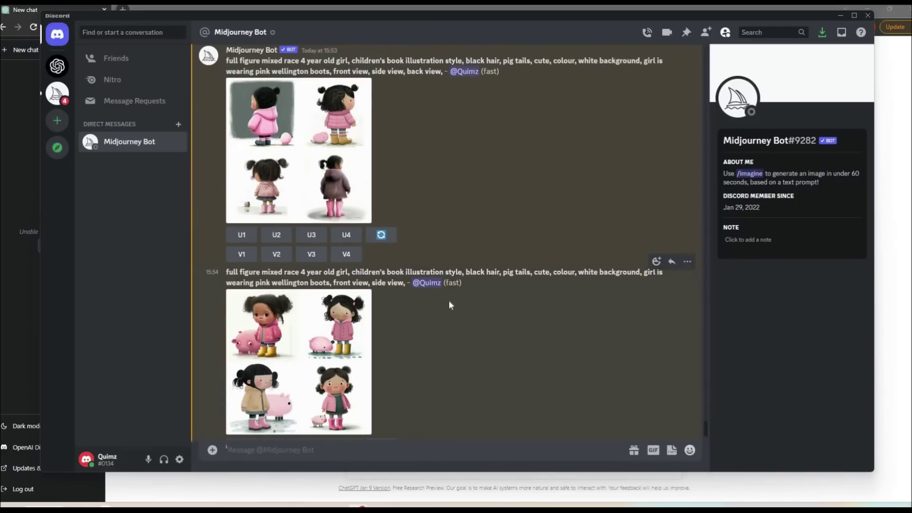
# Generate the same children's book girl in pink wellington boots with only "side view" as the requested view.
pyautogui.write("full figure mixed race 4 year old girl, children's book illustration style, black hair, pig tails, cute, colour, white background, girl is wearing pink wellington boots,")
pyautogui.write('side vie')
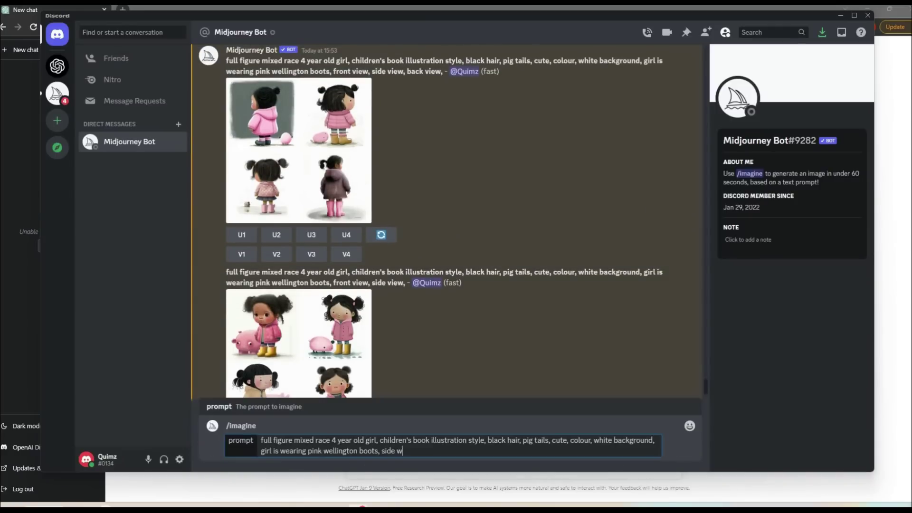
pyautogui.write('w')
pyautogui.press('Return')
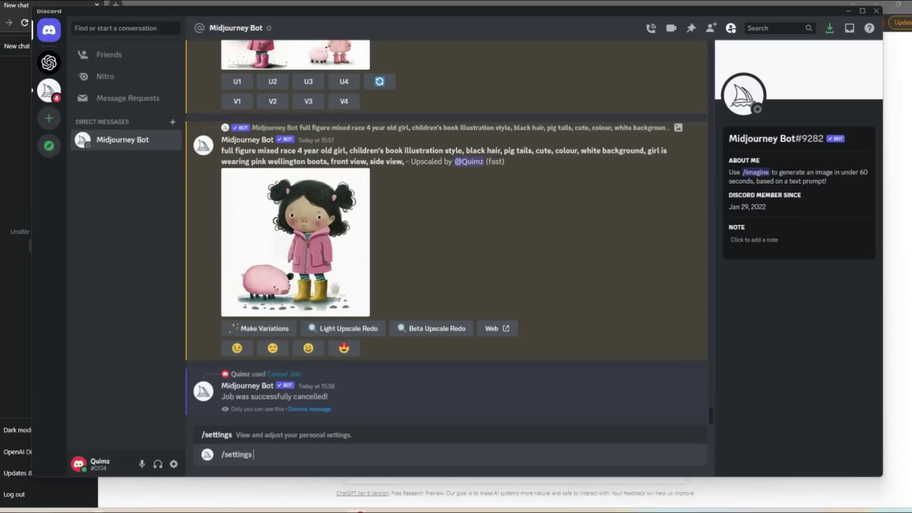
# Bring up the Midjourney settings and remix the upscaled girl with the pink pig, adding "smiling" to the end of the prompt.
pyautogui.press('Return')
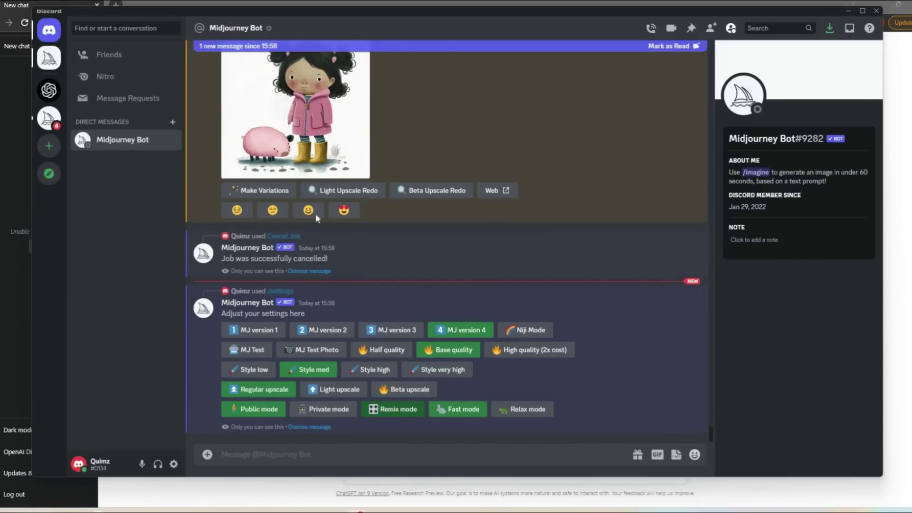
pyautogui.scroll(2, 271, 249)
pyautogui.click(259, 240)
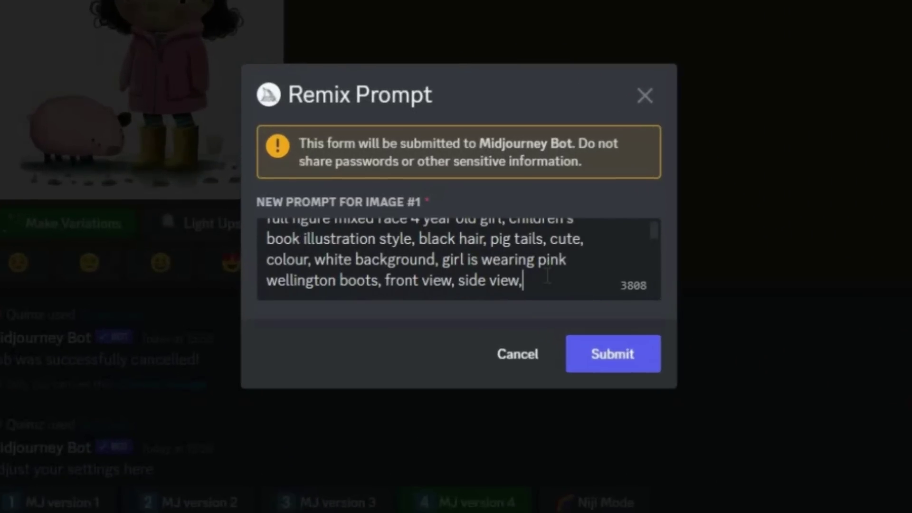
pyautogui.write('smiling')
pyautogui.click(622, 361)
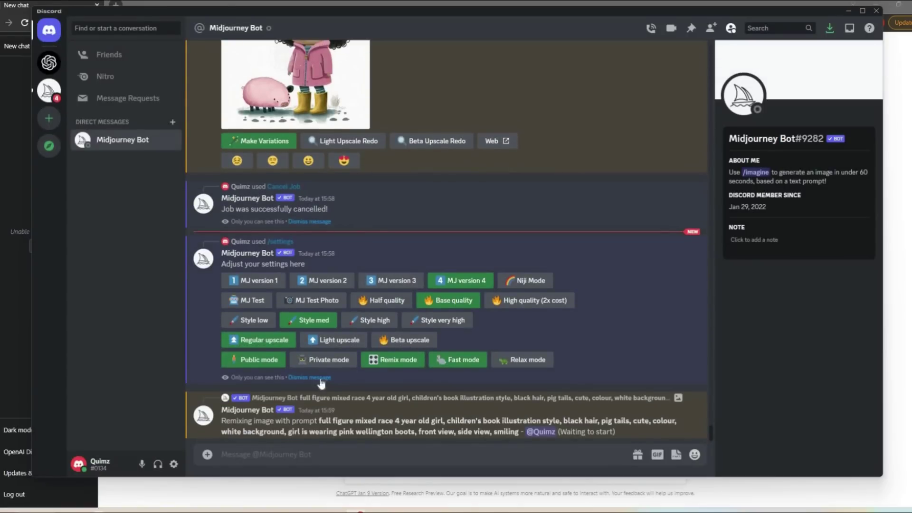
# Enlarge the side-view image grid and the upscaled picture of the girl with pink boots and a pig to examine them.
pyautogui.scroll(2, 433, 271)
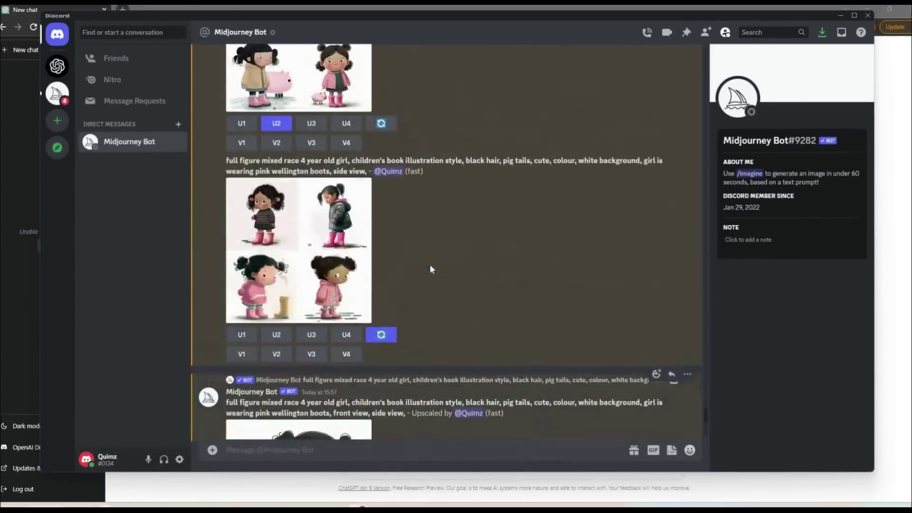
pyautogui.click(322, 261)
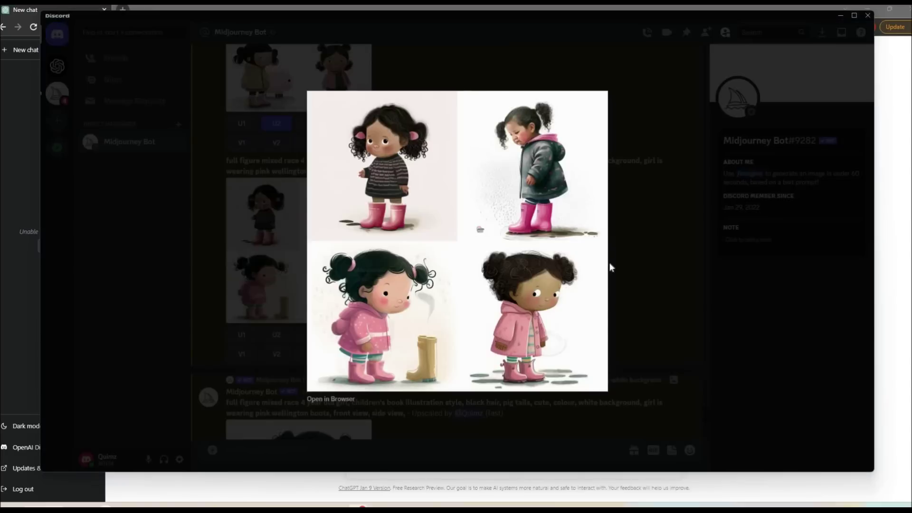
pyautogui.click(295, 326)
pyautogui.click(309, 336)
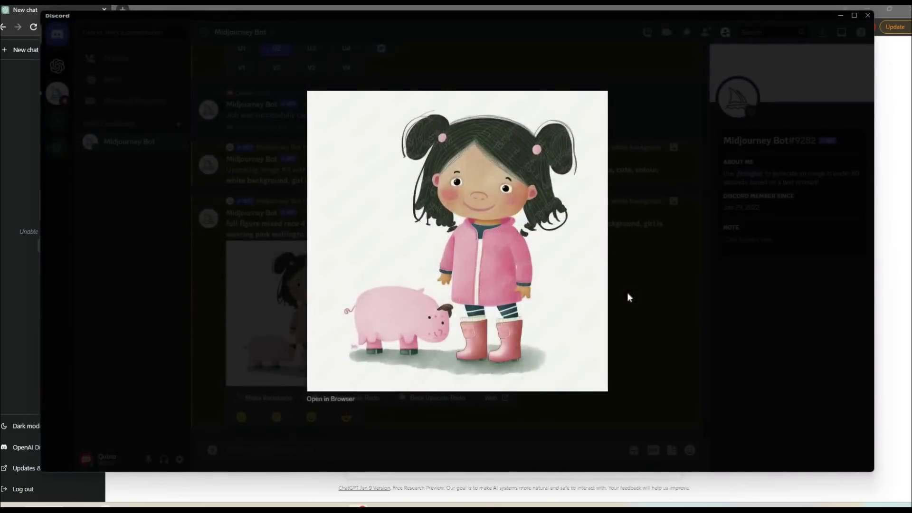
pyautogui.click(630, 292)
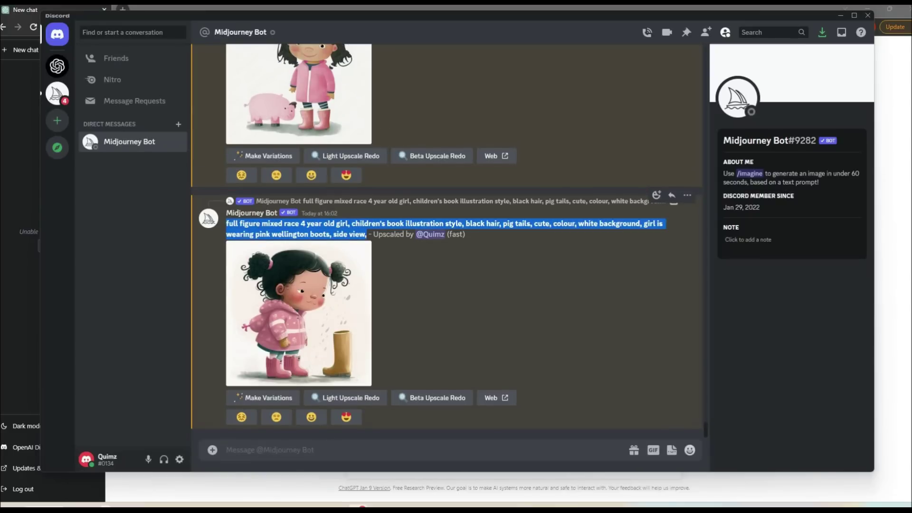
# Generate "full figure tiger, children's book illustration style, cute, colour, white background," and enter that text in a new imagine prompt.
pyautogui.click(304, 450)
pyautogui.write('/imag')
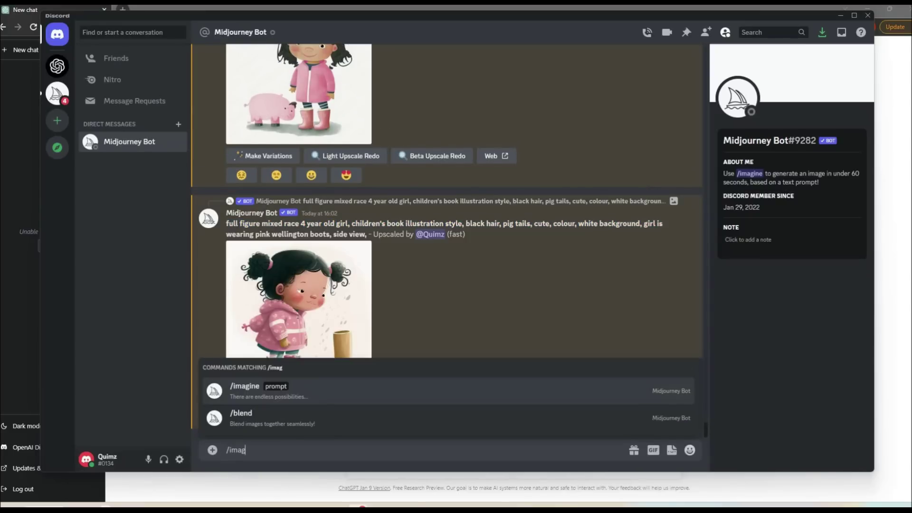
pyautogui.press('Tab')
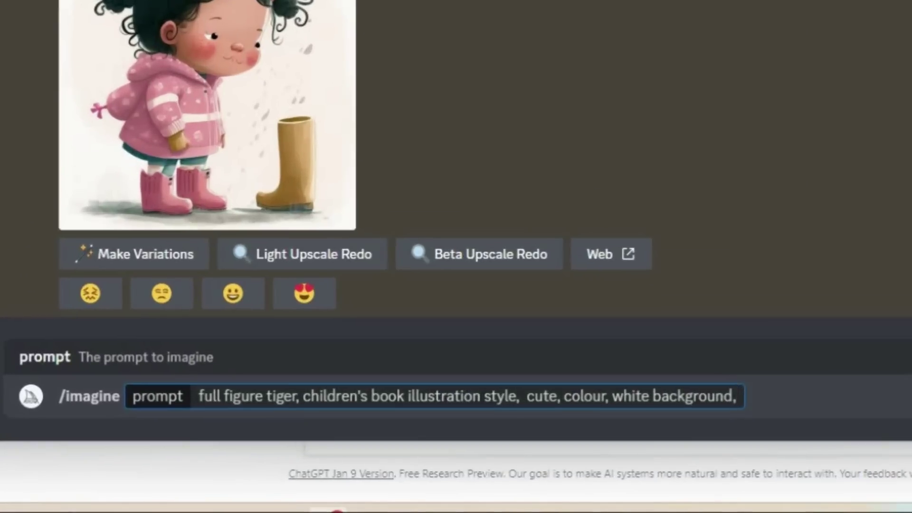
pyautogui.press('Return')
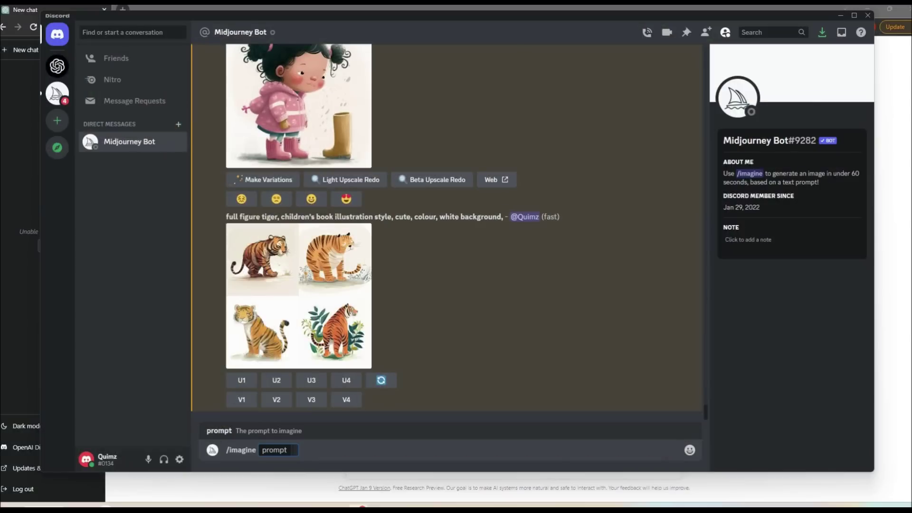
pyautogui.write("full figure tiger, children's book illustration style, cute, colour, white background,")
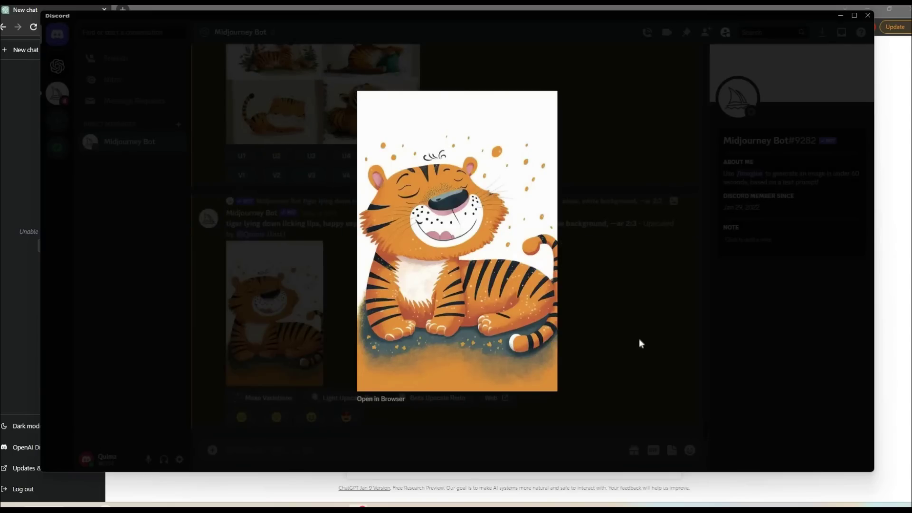
# Close the enlarged tiger picture and start a new imagine prompt from its text, with "elephant" as the subject and no aspect ratio.
pyautogui.click(484, 320)
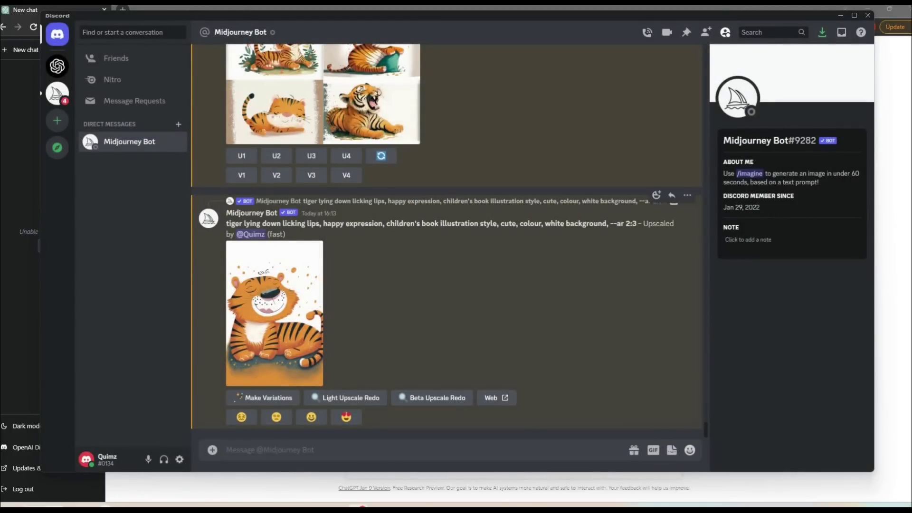
pyautogui.write('/imagine prompt')
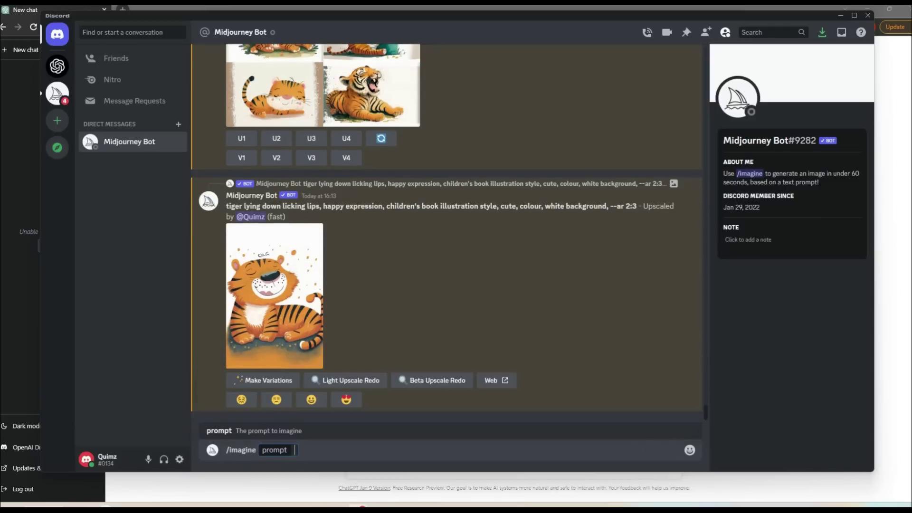
pyautogui.write("tiger lying down licking lips, happy expression, children's book illustration style, cute, colour, white background, --ar 2:3")
pyautogui.write('tra')
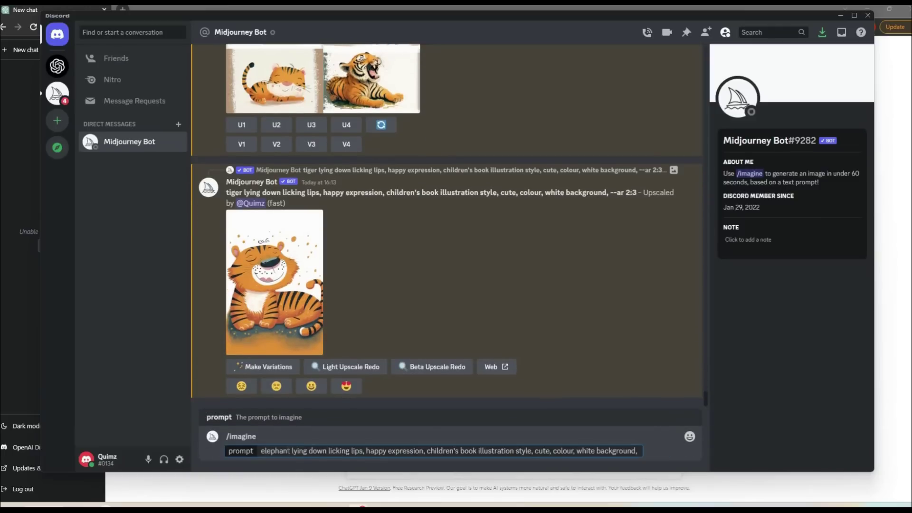
pyautogui.write('t')
# Remove "lying down licking lips" from the elephant prompt.
pyautogui.press('Delete')
pyautogui.press('Delete')
pyautogui.press('Delete')
pyautogui.press('Delete')
pyautogui.press('Delete')
pyautogui.press('Delete')
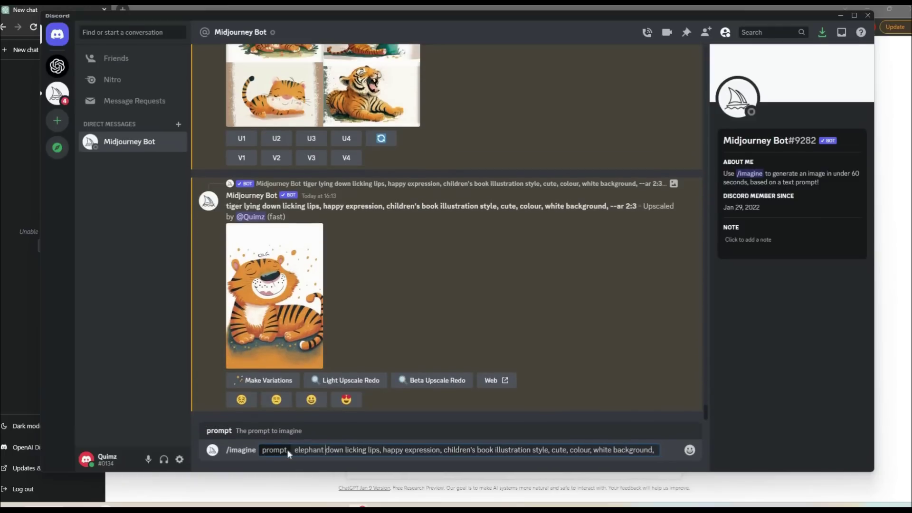
pyautogui.press('Delete')
pyautogui.press('Delete')
pyautogui.press('Delete')
pyautogui.press('Delete')
pyautogui.press('Delete')
pyautogui.press('Delete')
pyautogui.press('Delete')
pyautogui.press('Delete')
pyautogui.press('Delete')
pyautogui.press('Delete')
pyautogui.press('Delete')
pyautogui.press('Delete')
pyautogui.press('Delete')
pyautogui.press('Delete')
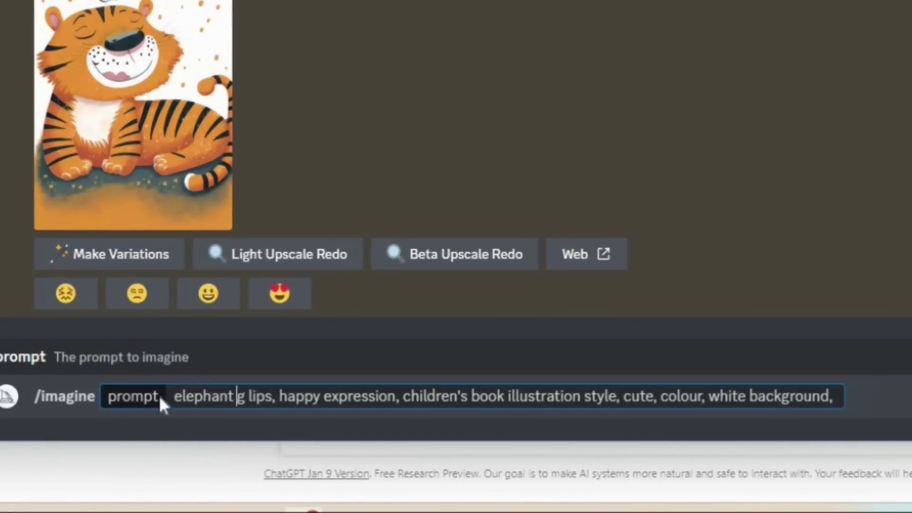
pyautogui.press('Delete')
pyautogui.press('Delete')
pyautogui.press('Delete')
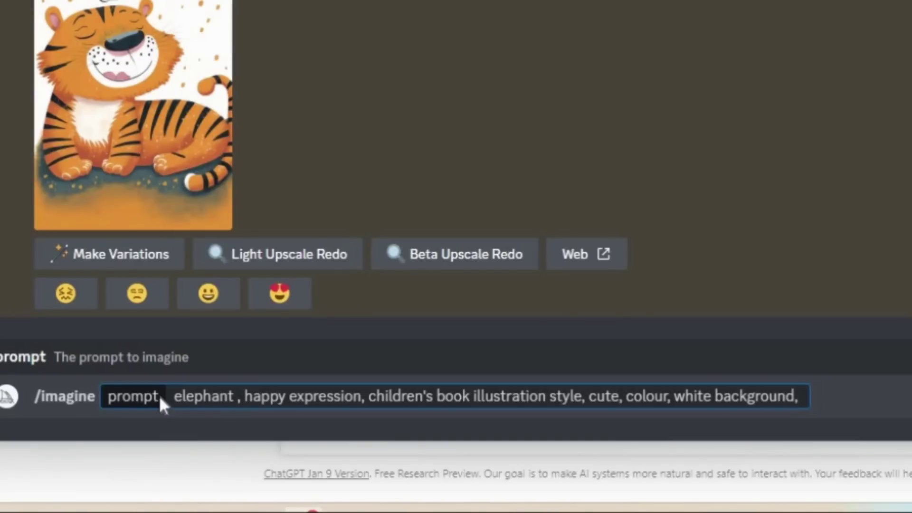
pyautogui.write('happy')
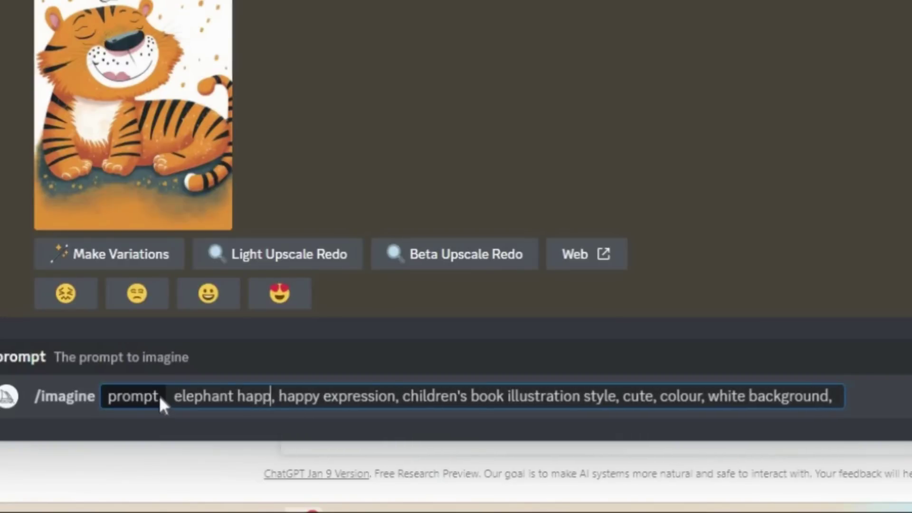
pyautogui.press('BackSpace')
pyautogui.press('BackSpace')
pyautogui.press('BackSpace')
pyautogui.press('BackSpace')
pyautogui.press('BackSpace')
pyautogui.press('BackSpace')
pyautogui.press('Right')
pyautogui.press('Right')
pyautogui.press('Right')
pyautogui.press('Right')
pyautogui.press('Right')
pyautogui.press('Right')
pyautogui.press('Right')
pyautogui.press('Right')
pyautogui.press('Right')
pyautogui.press('Right')
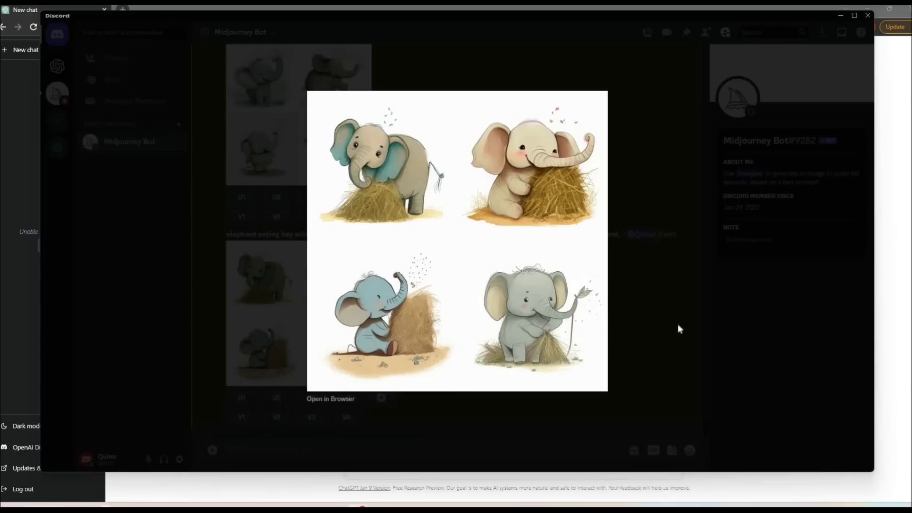
# Close the enlarged grid of elephants eating hay, upscale its second image and enlarge the result.
pyautogui.click(325, 392)
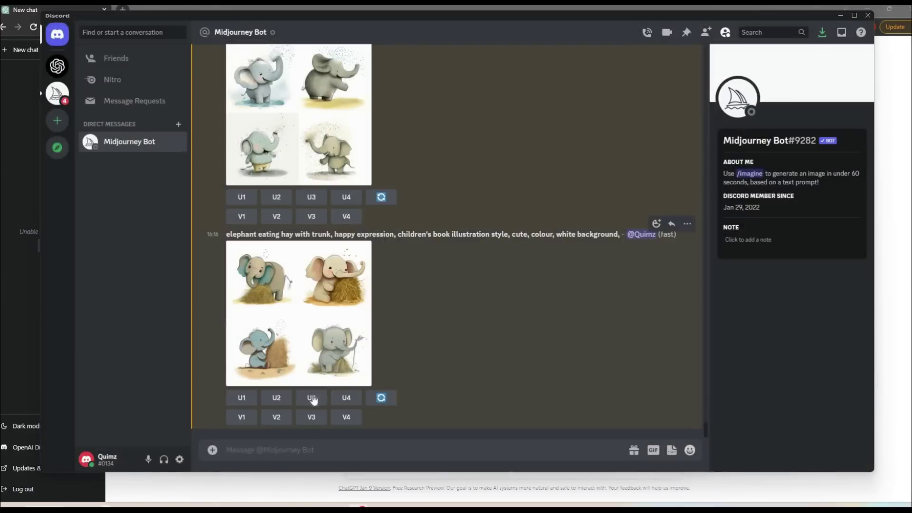
pyautogui.click(280, 402)
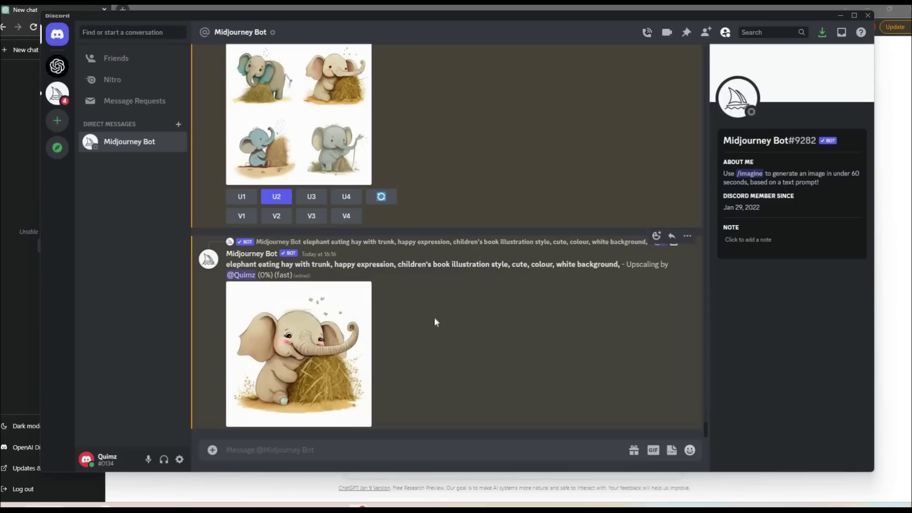
pyautogui.click(358, 338)
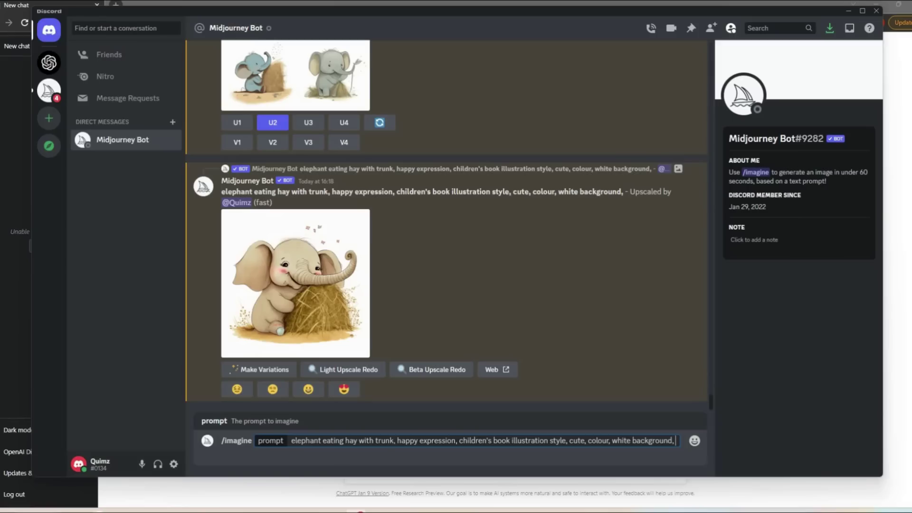
# Replace "elephant eating hay with trunk" in the new imagine prompt with "monkey eating banana swinging on a branch".
pyautogui.moveTo(394, 441); pyautogui.dragTo(292, 442)
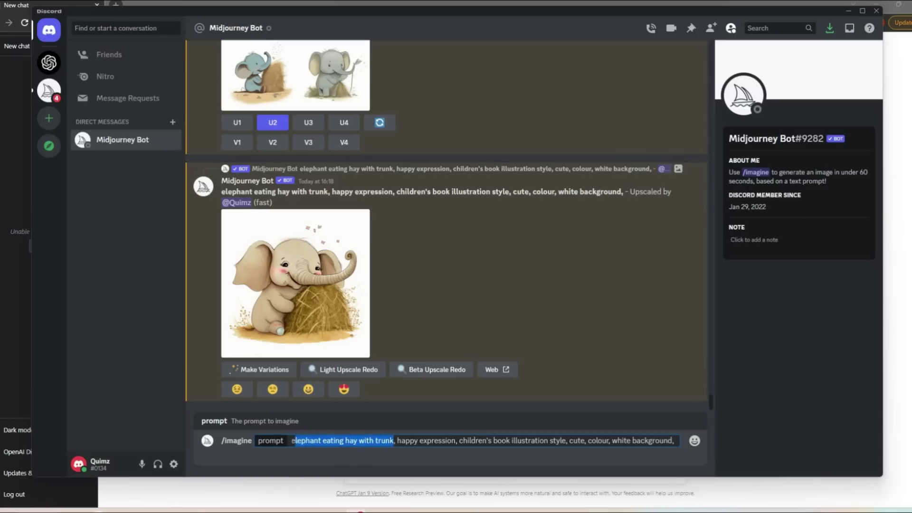
pyautogui.write('monkey ea')
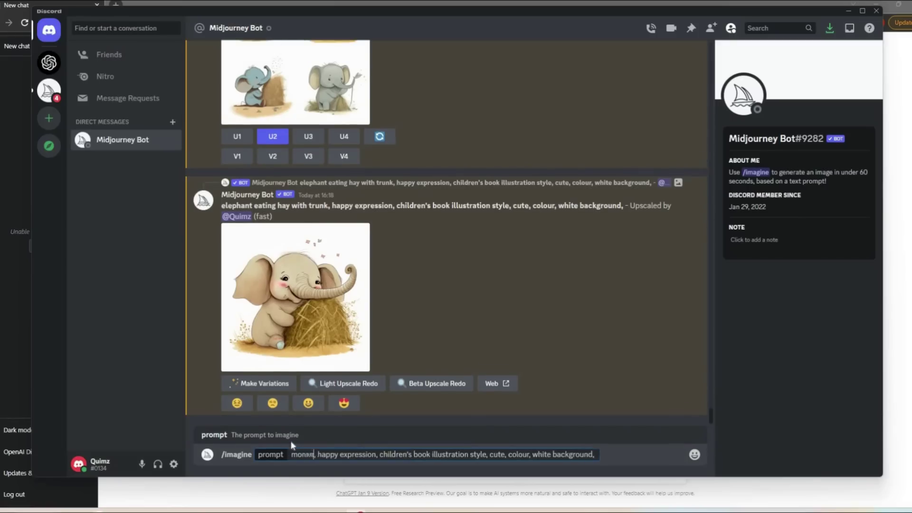
pyautogui.write('ting bana')
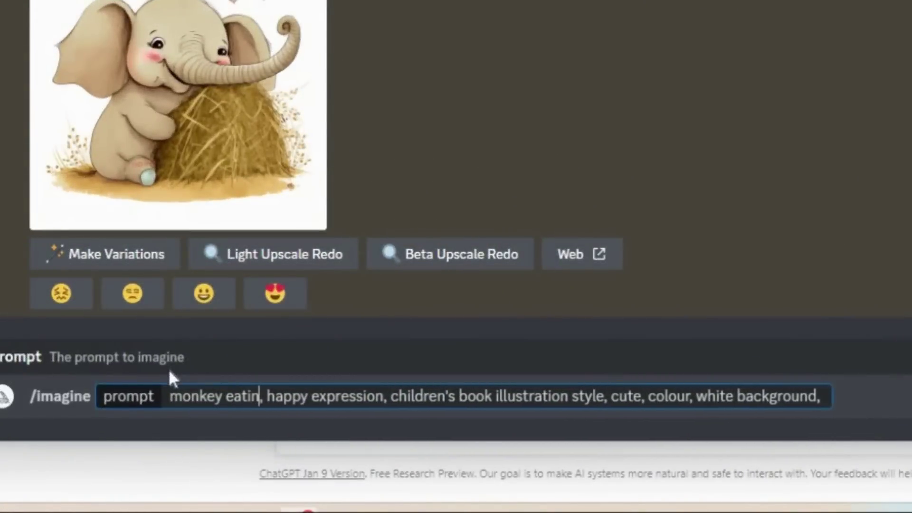
pyautogui.write('na')
pyautogui.press('BackSpace')
pyautogui.press('BackSpace')
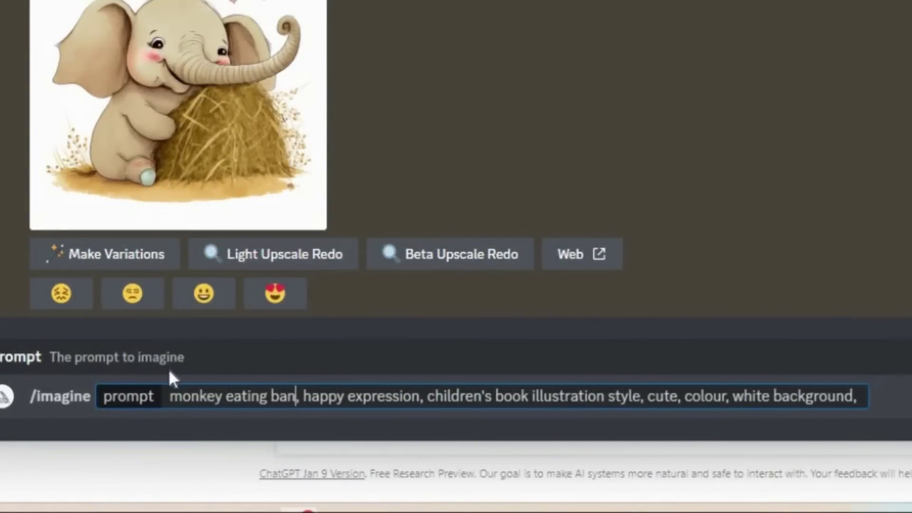
pyautogui.write('ana')
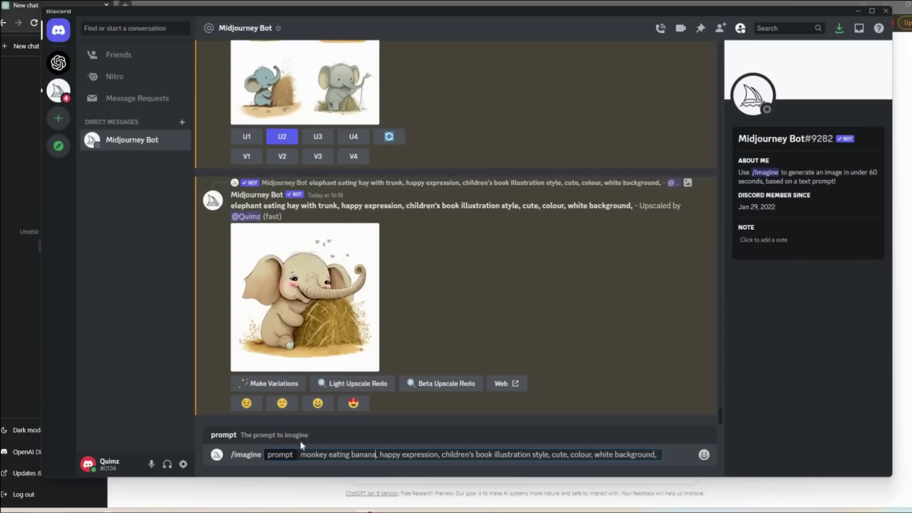
pyautogui.write(' swinging on a branch')
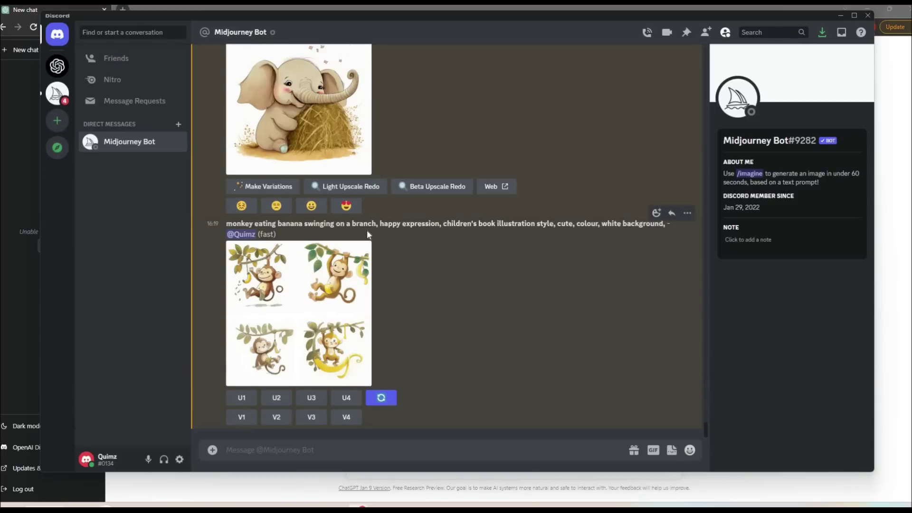
# Reuse the monkey prompt's style text in a new imagine prompt for "three penguins playing on iceberg", ending in "--no outline", and submit it.
pyautogui.moveTo(369, 236); pyautogui.dragTo(228, 223)
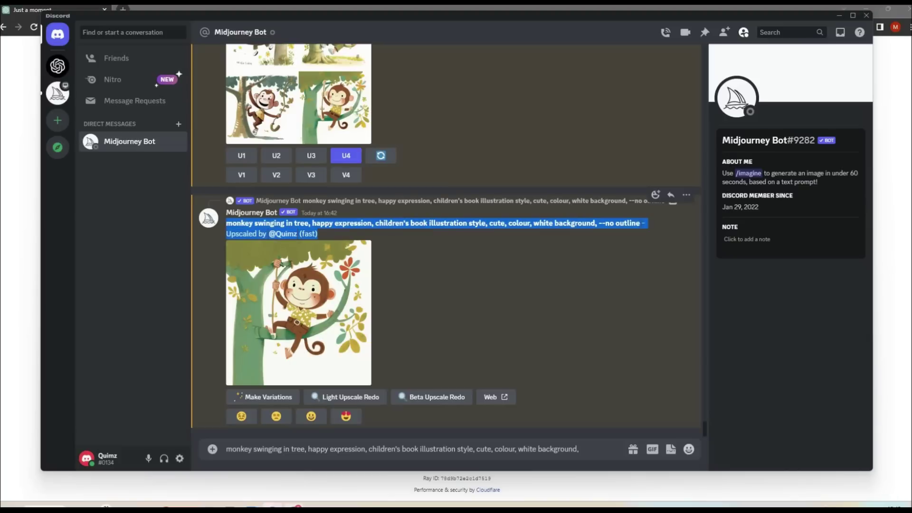
pyautogui.moveTo(645, 233); pyautogui.dragTo(640, 224)
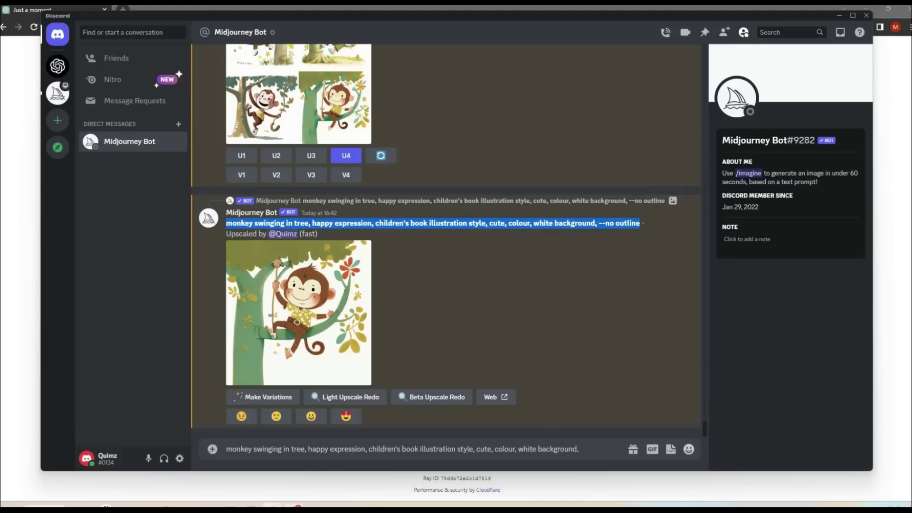
pyautogui.moveTo(579, 450); pyautogui.dragTo(172, 458)
pyautogui.hotkey('ctrl', 'a')
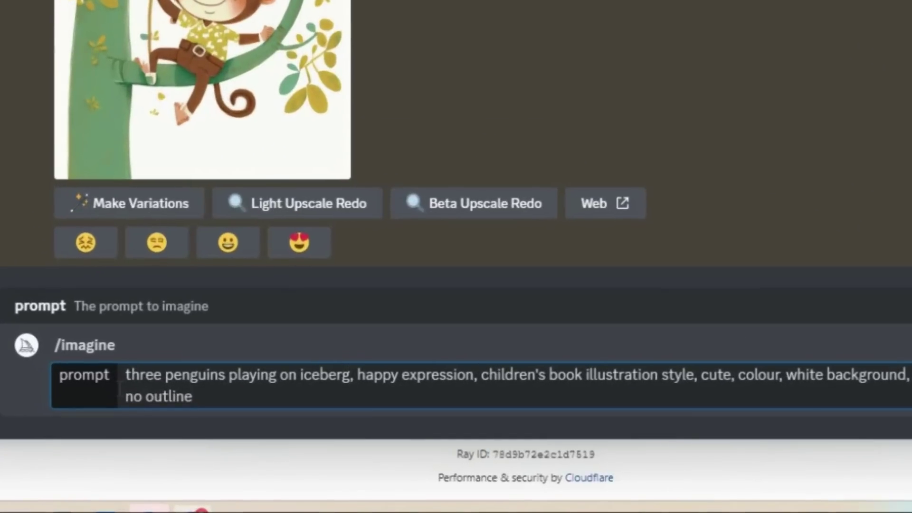
pyautogui.press('Return')
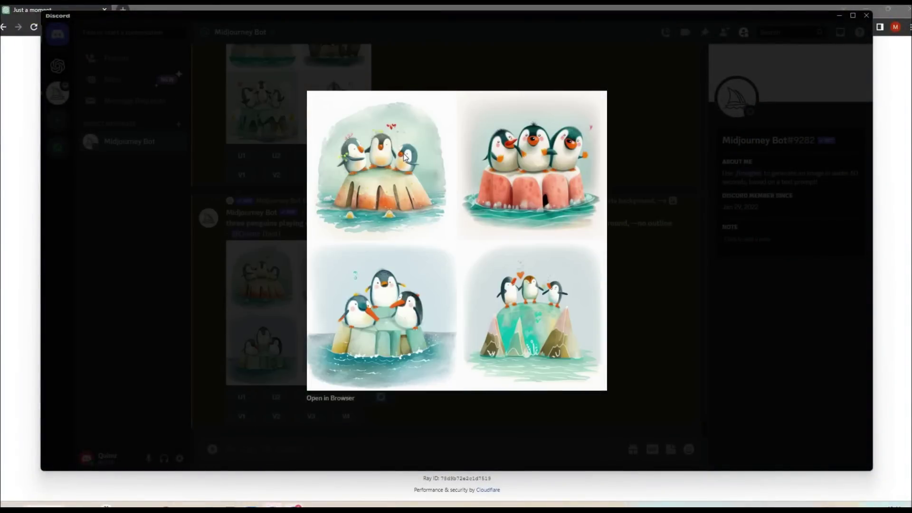
# Close the enlarged penguin grid, upscale the third penguin image, and submit an imagine prompt for "big burger on a plate" in the same style.
pyautogui.press('Escape')
pyautogui.scroll(3, 453, 182)
pyautogui.click(312, 320)
pyautogui.scroll(-4, 485, 300)
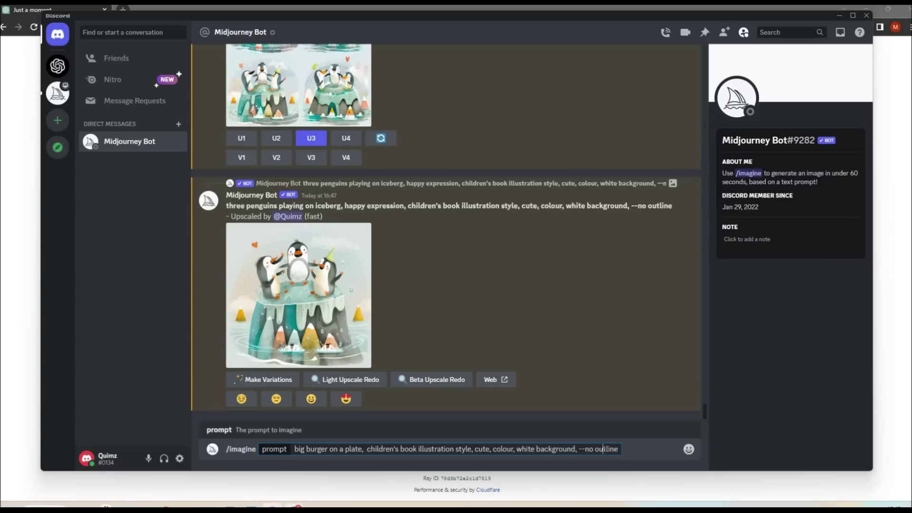
pyautogui.press('Return')
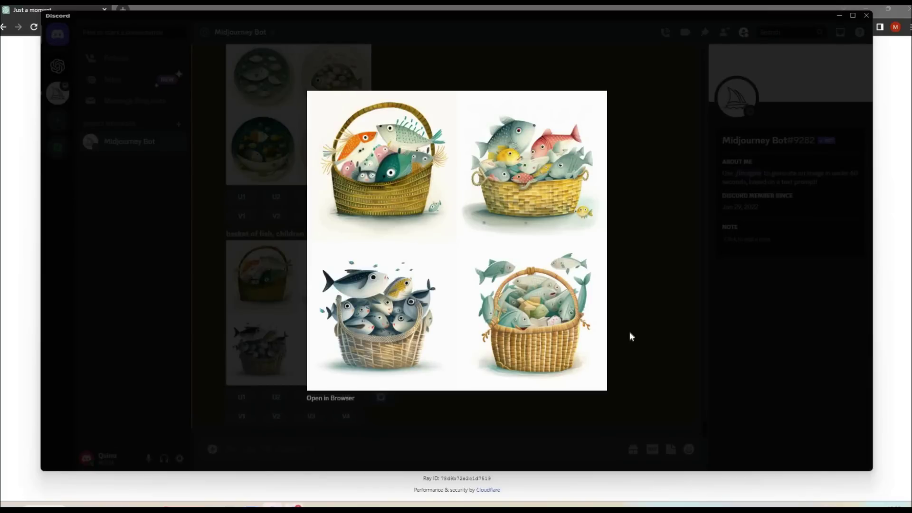
# Close the enlarged fish basket grid and submit the imagine prompt "banana, children's book illustration style, soft colour, white background, --no outline".
pyautogui.click(620, 332)
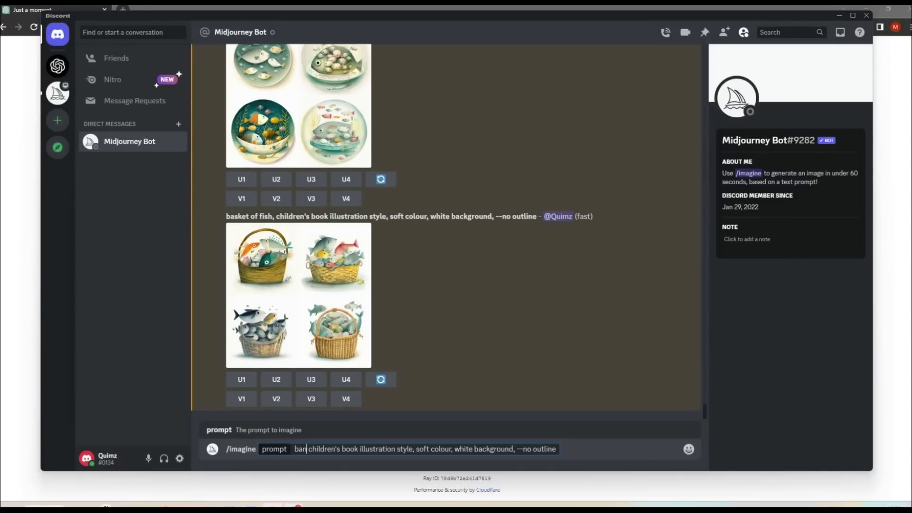
pyautogui.write('ana')
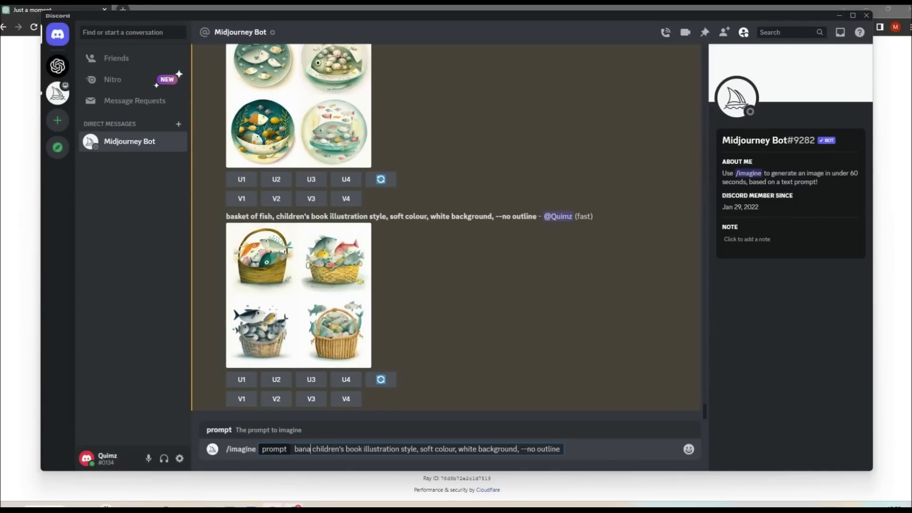
pyautogui.write(',')
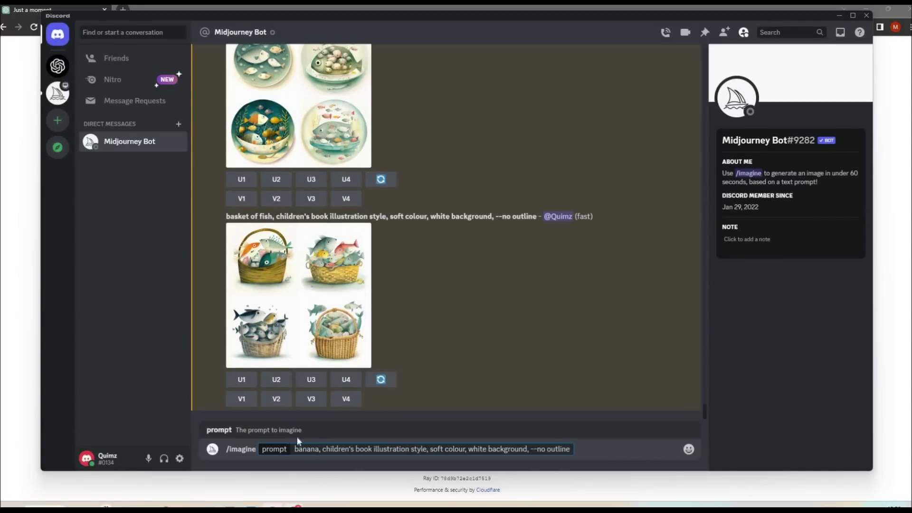
pyautogui.press('Return')
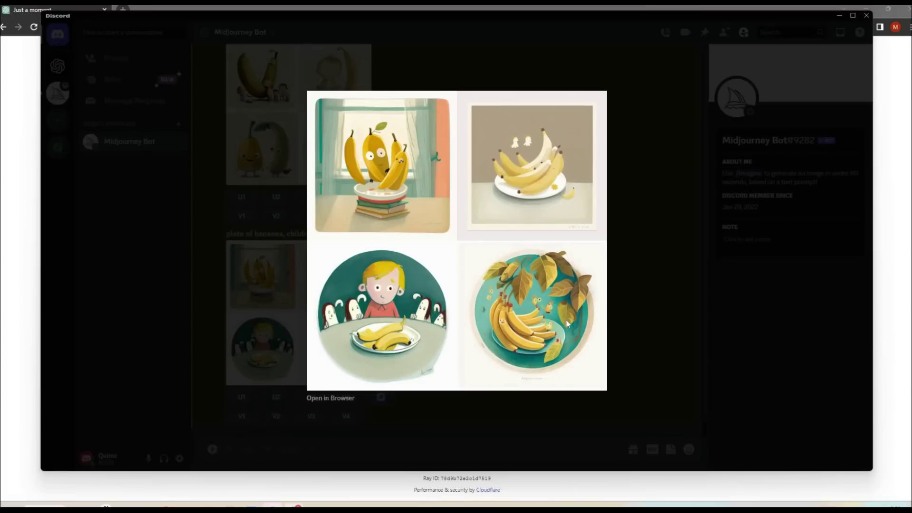
# Close the enlarged grid of banana plates and bring up the "cut out" image folder in File Explorer.
pyautogui.press('Escape')
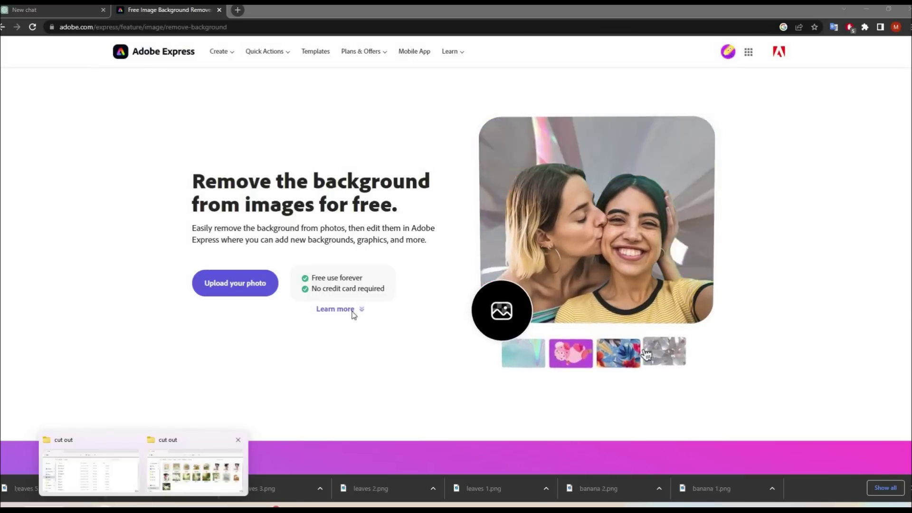
pyautogui.click(195, 470)
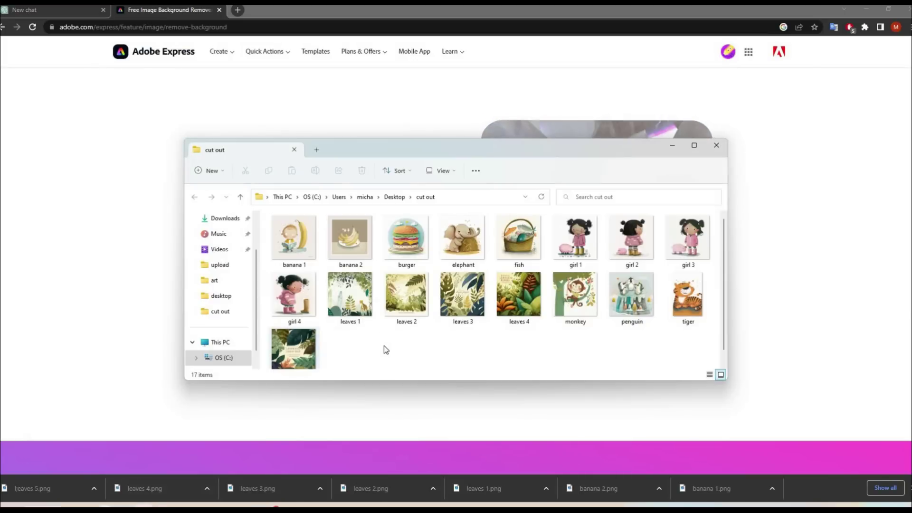
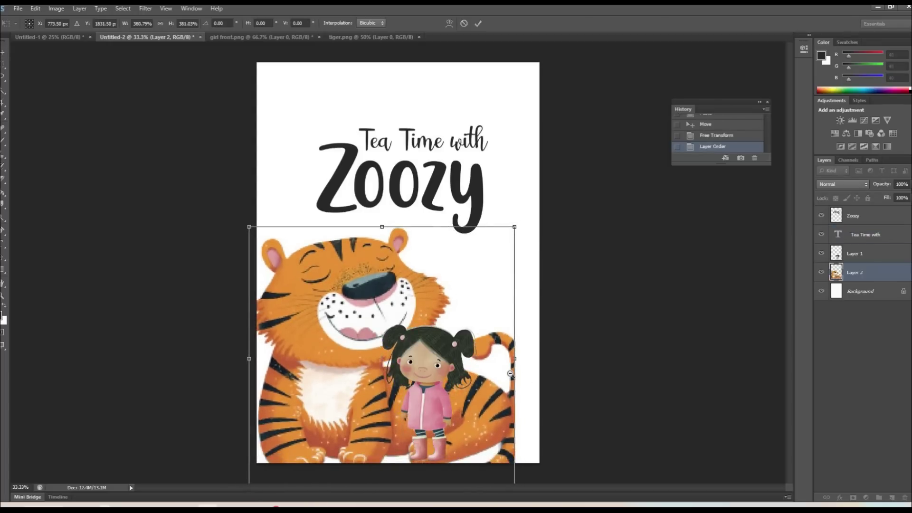
# Enlarge the tiger to span the cover's width and shift it up, and move the "Tea Time with Zoozy" title higher.
pyautogui.hotkey('ctrl', '-')
pyautogui.moveTo(486, 434); pyautogui.dragTo(504, 448)
pyautogui.press('Return')
pyautogui.moveTo(473, 386); pyautogui.dragTo(474, 362)
pyautogui.keyDown('ctrl'); pyautogui.click(444, 186); pyautogui.keyUp('ctrl')
pyautogui.moveTo(446, 170); pyautogui.dragTo(442, 144)
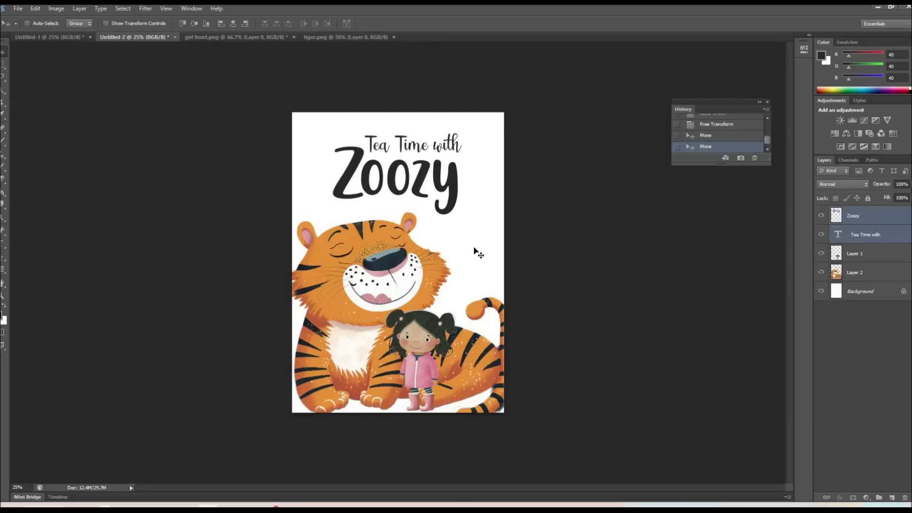
# Fill the cover's Background layer with light blue (R 111, G 202, B 222) using the Paint Bucket.
pyautogui.click(866, 292)
pyautogui.press('g')
pyautogui.click(1, 316)
pyautogui.click(461, 197)
pyautogui.click(388, 155)
pyautogui.press('Return')
pyautogui.press('g')
pyautogui.click(505, 298)
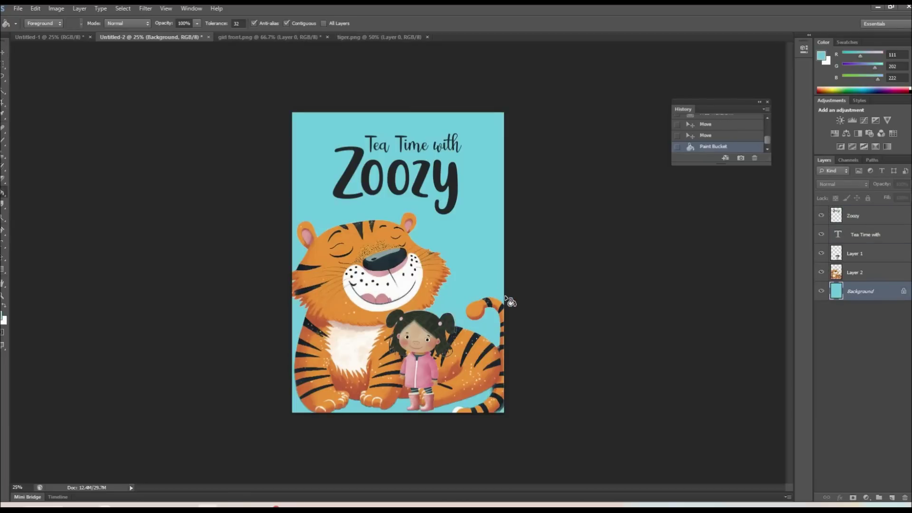
pyautogui.hotkey('ctrl', 'u')
pyautogui.moveTo(590, 262); pyautogui.dragTo(566, 262)
pyautogui.moveTo(589, 239); pyautogui.dragTo(583, 261)
pyautogui.click(705, 181)
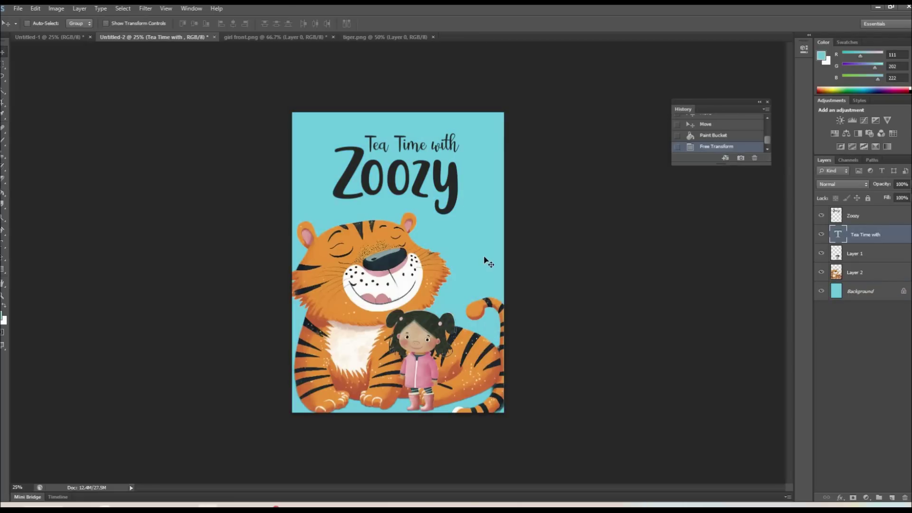
# Open the "leaves 5" picture, place it on the cover behind the tiger, and adjust that layer's Levels.
pyautogui.hotkey('ctrl', 'o')
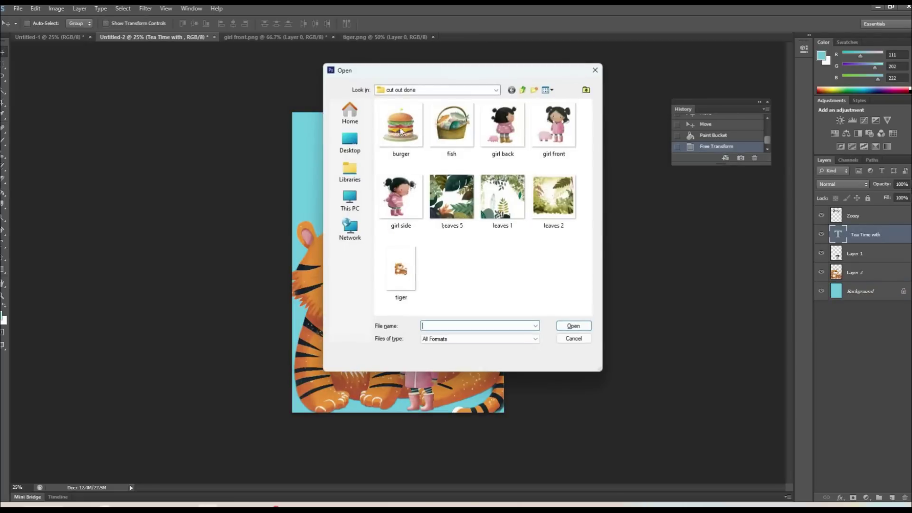
pyautogui.doubleClick(451, 196)
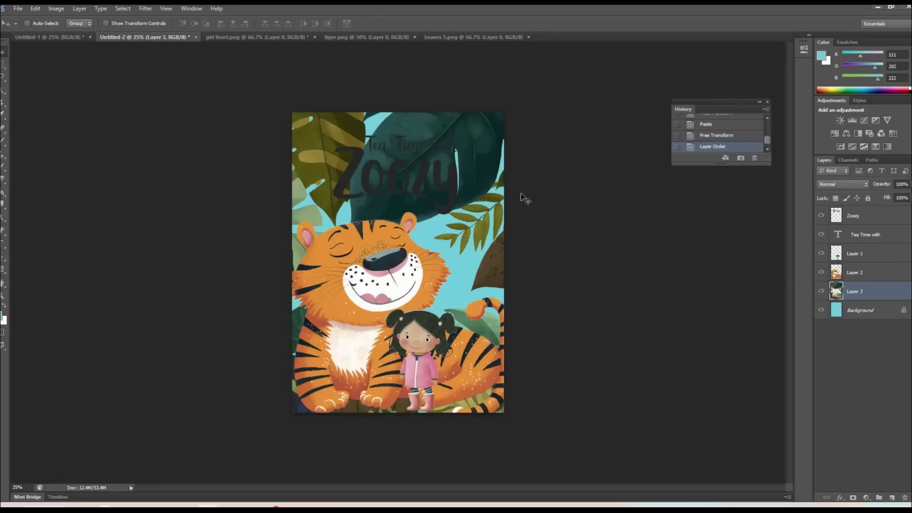
pyautogui.click(881, 292)
pyautogui.hotkey('ctrl', 'l')
pyautogui.moveTo(518, 288); pyautogui.dragTo(554, 283)
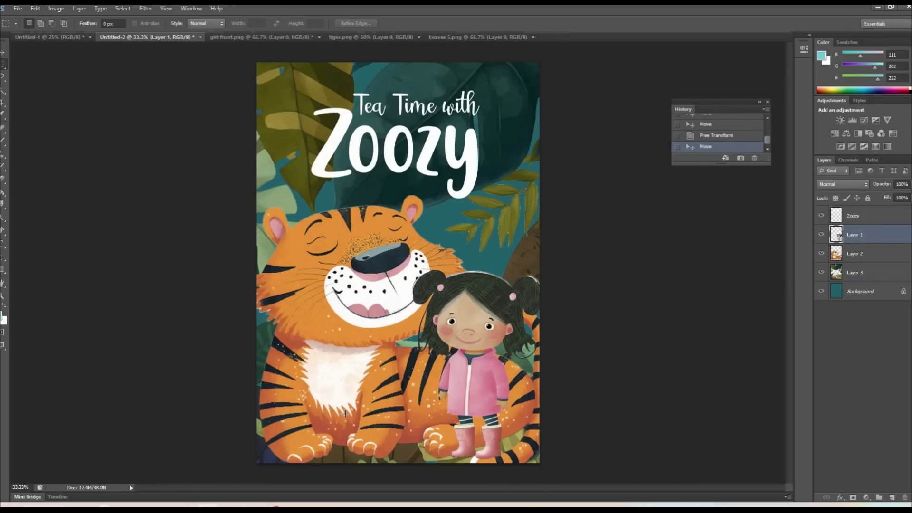
# Open the "girl back" picture and cut the pig out of it.
pyautogui.hotkey('ctrl', 'o')
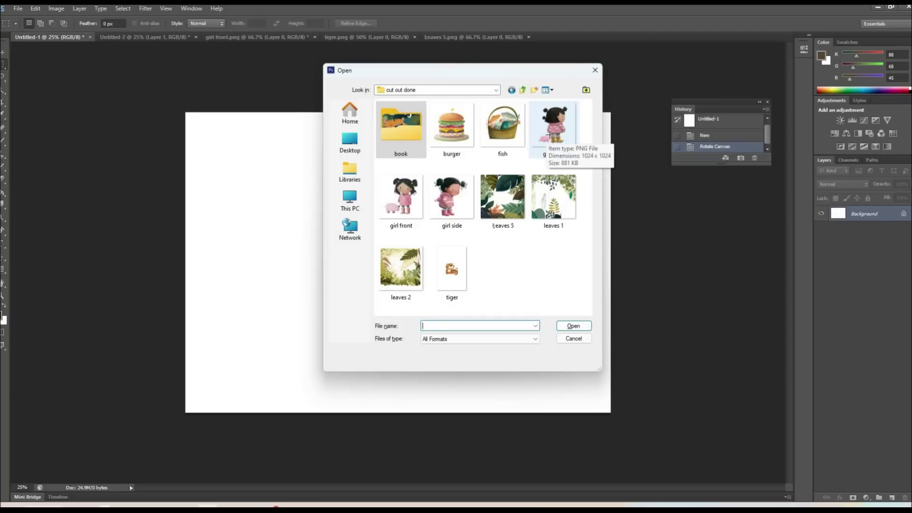
pyautogui.doubleClick(546, 119)
pyautogui.moveTo(270, 338); pyautogui.dragTo(370, 401)
pyautogui.hotkey('ctrl', 'x')
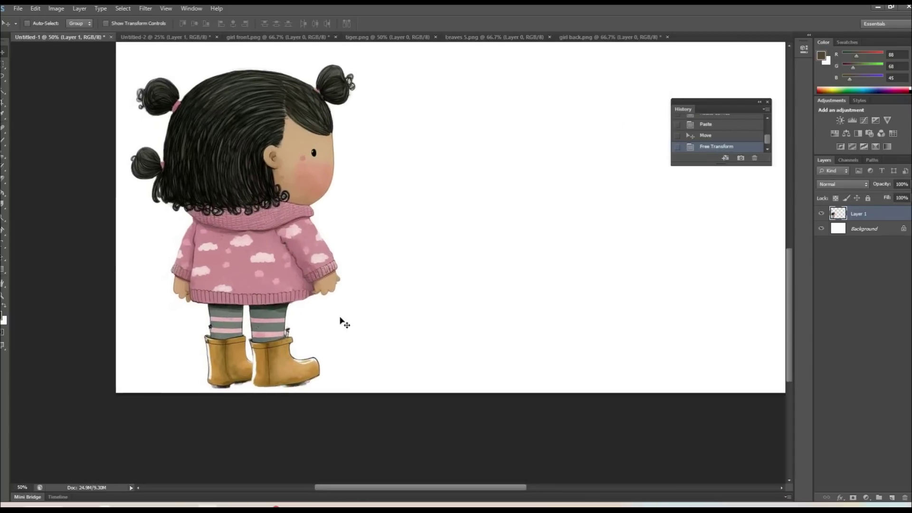
# Lasso the girl's boots and paste a copy in place on a new layer.
pyautogui.press('l')
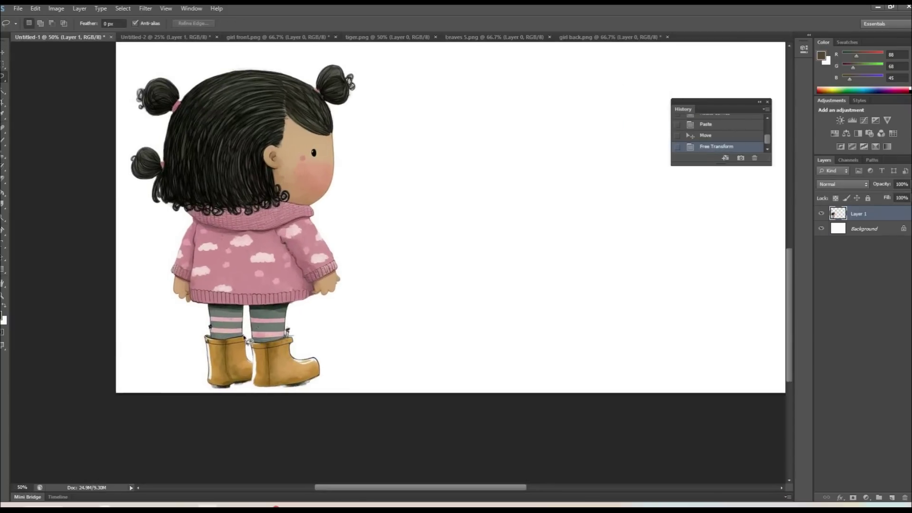
pyautogui.moveTo(302, 328); pyautogui.dragTo(312, 331)
pyautogui.hotkey('ctrl', 'c')
pyautogui.hotkey('ctrl', 'shift', 'v')
# Recolour the copied boots purple with Hue/Saturation.
pyautogui.hotkey('ctrl', 'u')
pyautogui.click(706, 189)
pyautogui.hotkey('ctrl', 'u')
pyautogui.moveTo(630, 218); pyautogui.dragTo(568, 240)
pyautogui.moveTo(590, 264)
pyautogui.mouseDown()
pyautogui.moveTo(600, 264)
pyautogui.moveTo(590, 265)
pyautogui.mouseUp()
pyautogui.moveTo(559, 217); pyautogui.dragTo(561, 217)
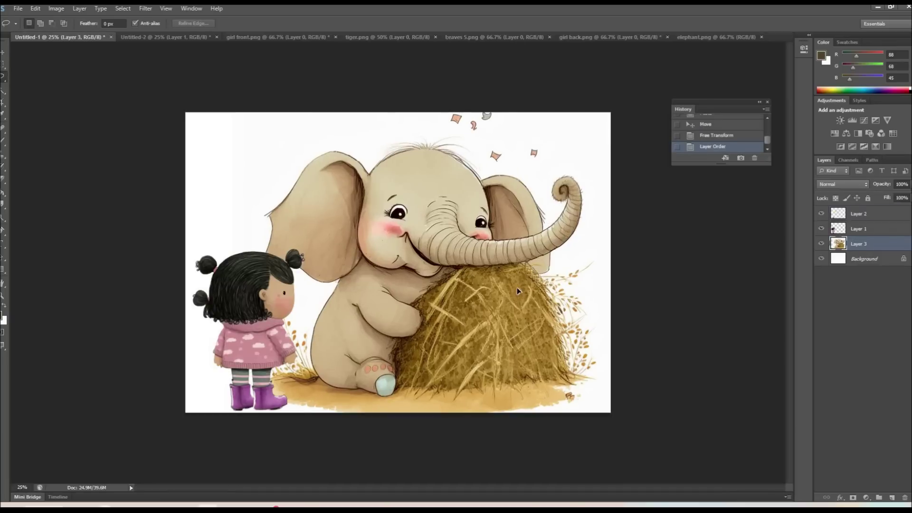
# Shift the elephant picture slightly to the right on the page, behind the girl.
pyautogui.moveTo(517, 287); pyautogui.dragTo(534, 289)
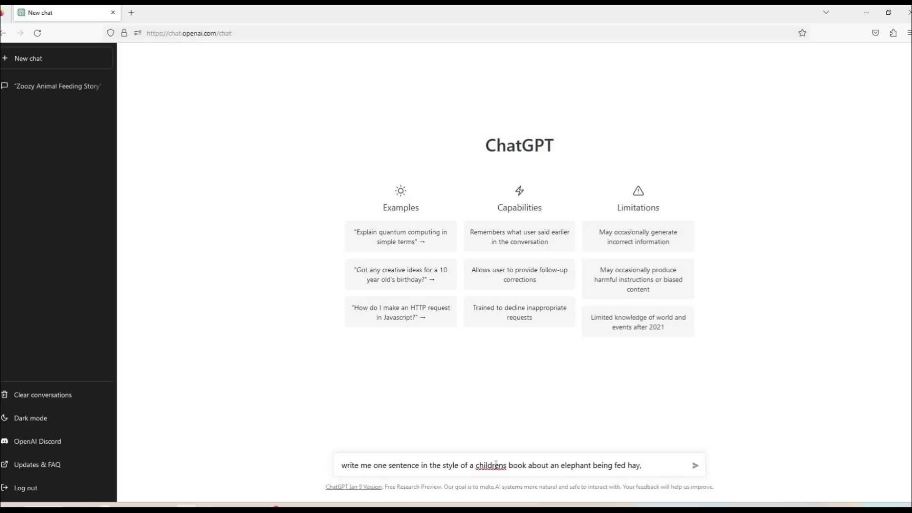
# In ChatGPT, correct "childrens" to "children's" in the request for one sentence about an elephant being fed hay, and send it.
pyautogui.click(502, 466)
pyautogui.write("'")
pyautogui.press('Return')
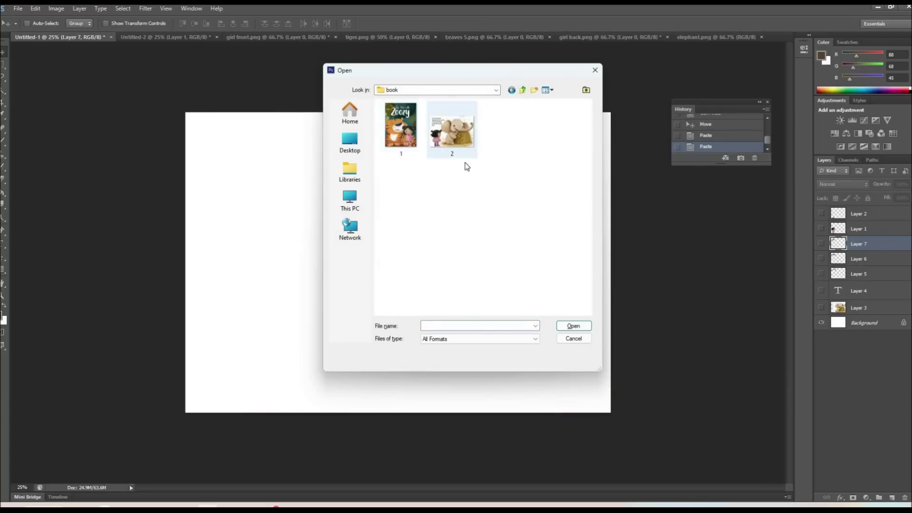
# Open the tiger picture from the "cut out done" folder and place it enlarged on the right part of the blank page.
pyautogui.press('BackSpace')
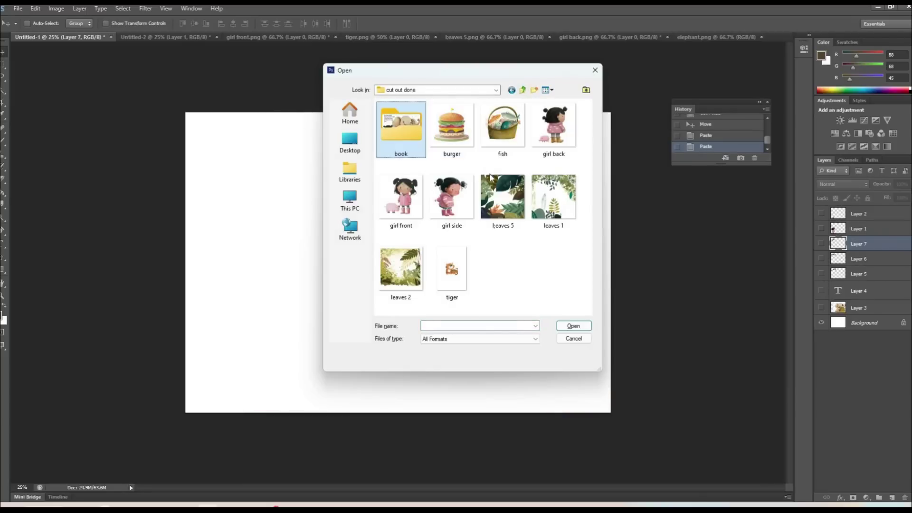
pyautogui.doubleClick(458, 269)
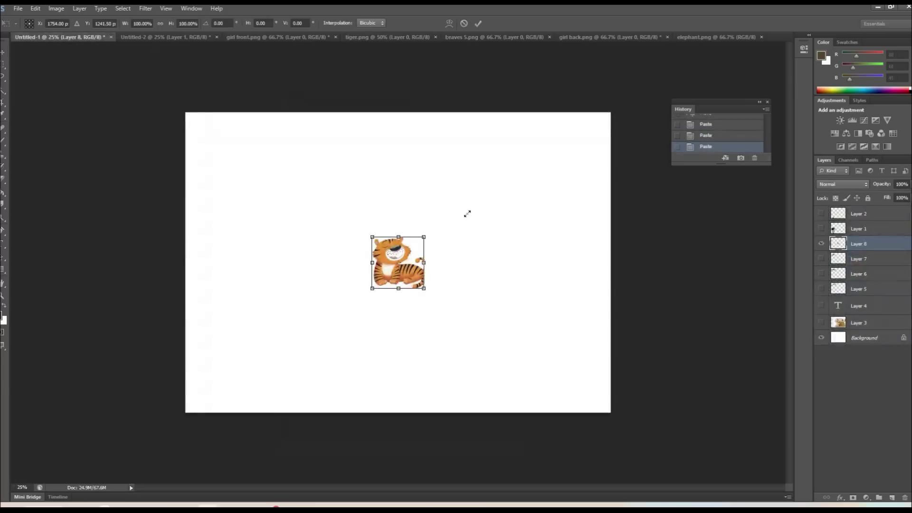
pyautogui.moveTo(468, 214); pyautogui.dragTo(560, 152)
pyautogui.moveTo(456, 263); pyautogui.dragTo(547, 324)
pyautogui.press('Return')
# Open the burger picture and place it enlarged in front of the tiger at the bottom of the page.
pyautogui.hotkey('ctrl', 'o')
pyautogui.doubleClick(452, 159)
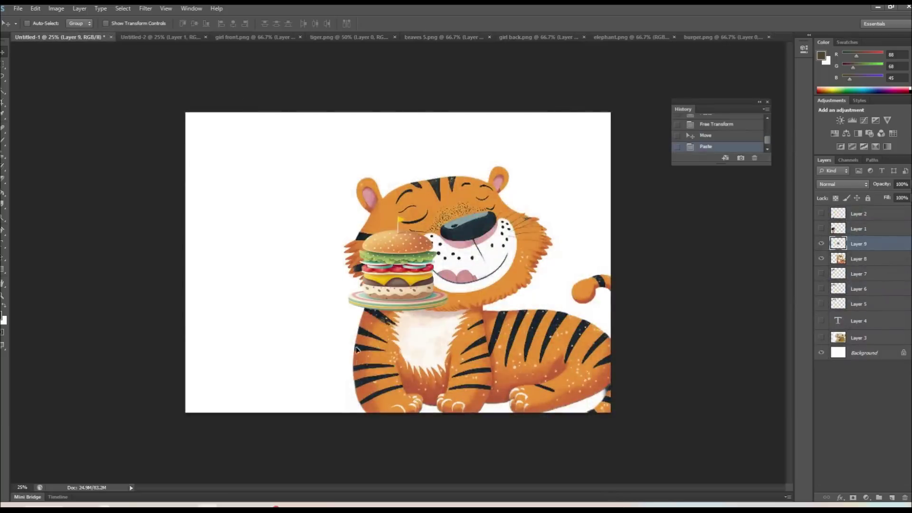
pyautogui.moveTo(403, 294); pyautogui.dragTo(411, 361)
pyautogui.hotkey('ctrl', 't')
pyautogui.moveTo(464, 313); pyautogui.dragTo(523, 255)
pyautogui.moveTo(444, 341); pyautogui.dragTo(483, 357)
pyautogui.press('Return')
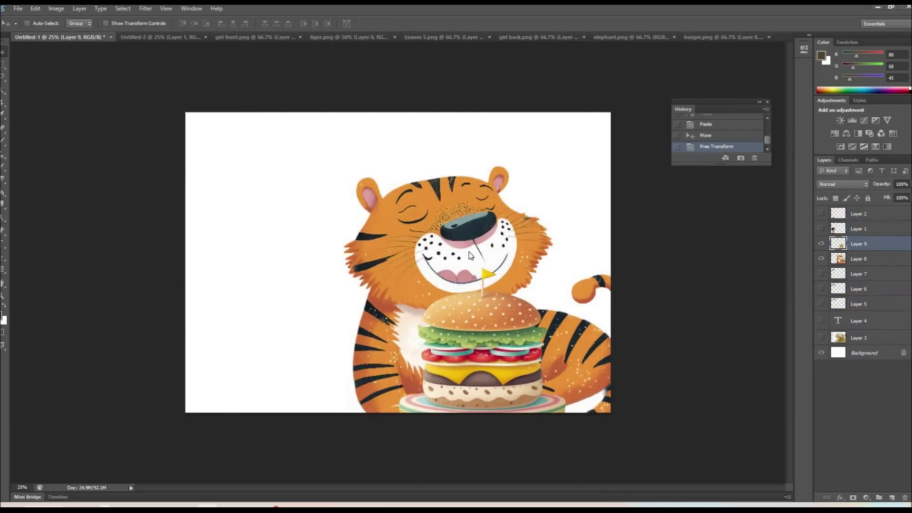
# Open the "girl side" picture and place the girl enlarged at the lower left of the page, facing the tiger.
pyautogui.hotkey('ctrl', 'o')
pyautogui.doubleClick(454, 202)
pyautogui.hotkey('ctrl', 'a')
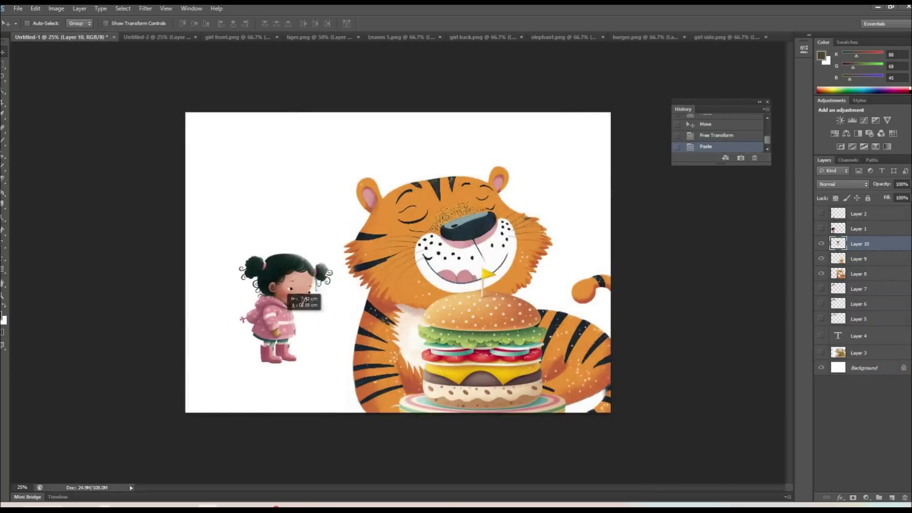
pyautogui.moveTo(305, 301); pyautogui.dragTo(273, 344)
pyautogui.hotkey('ctrl', 't')
pyautogui.moveTo(302, 298)
pyautogui.mouseDown()
pyautogui.moveTo(368, 220)
pyautogui.moveTo(285, 300)
pyautogui.mouseUp()
pyautogui.press('Return')
# Move the tiger up on the page and nudge the burger and the girl into position.
pyautogui.moveTo(441, 222); pyautogui.dragTo(439, 173)
pyautogui.moveTo(493, 315); pyautogui.dragTo(489, 308)
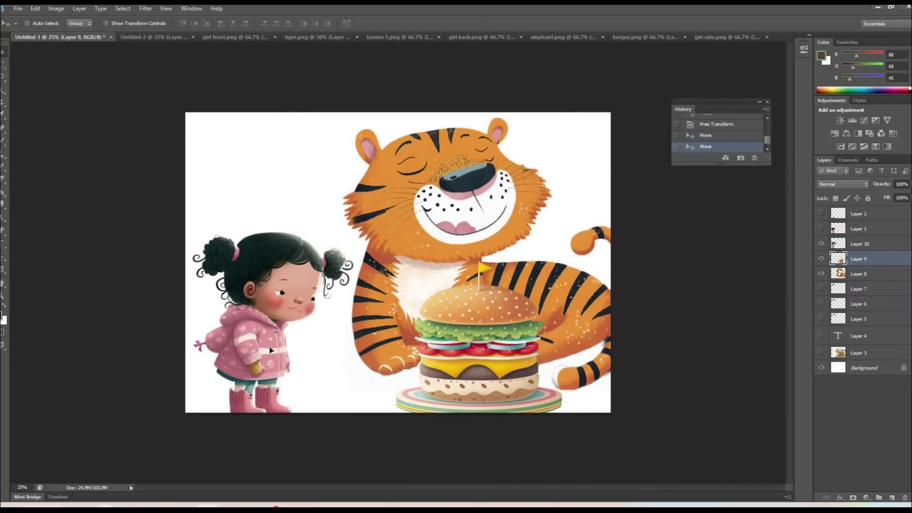
pyautogui.moveTo(269, 350); pyautogui.dragTo(271, 351)
# Lasso the lower piece of the tail on the tiger's layer and cut it out.
pyautogui.press('l')
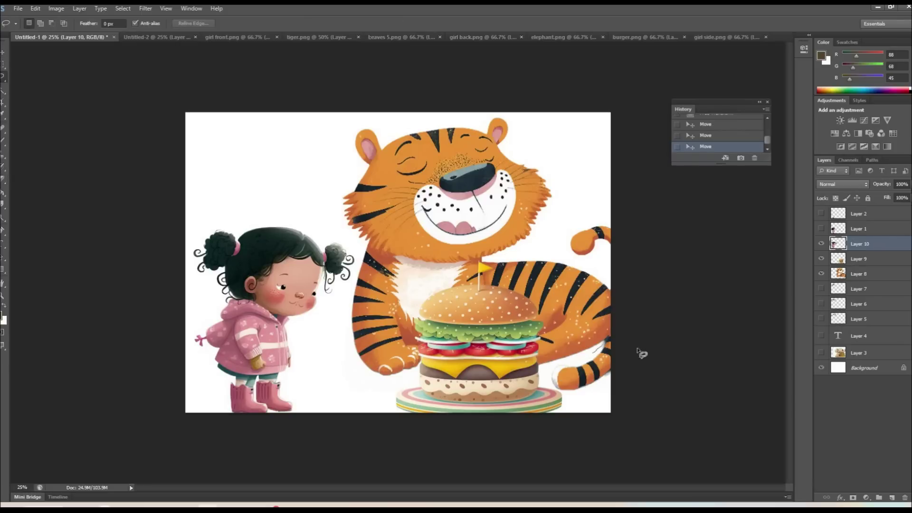
pyautogui.click(858, 275)
pyautogui.hotkey('ctrl', 'x')
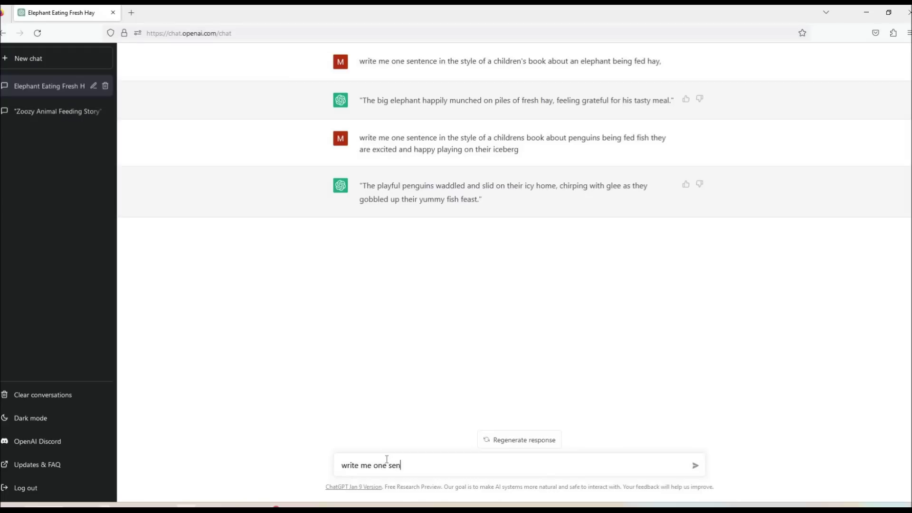
# Ask ChatGPT for one sentence in the style of a childrens book about a tiger being fed a big burger, happy licking his lips.
pyautogui.write('he style of a childrens book about a tiger being fed a big burger, he i')
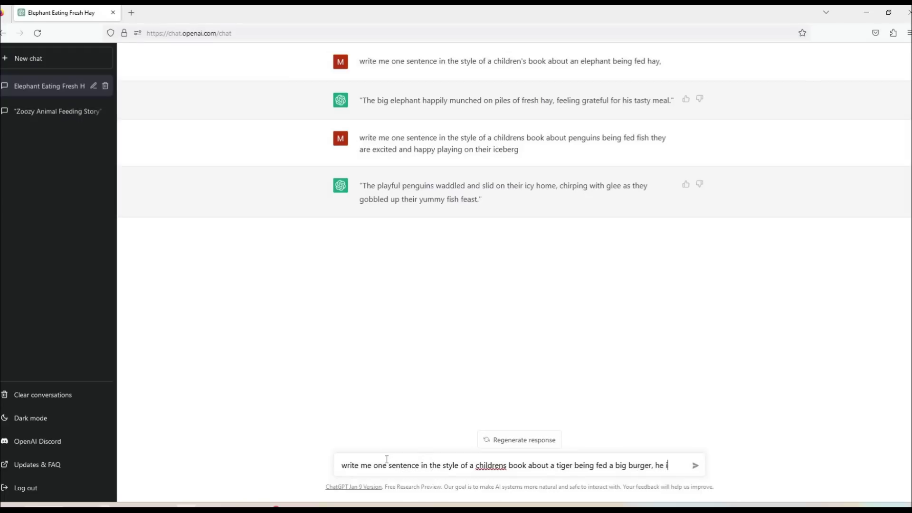
pyautogui.write('s happy licking his lips')
pyautogui.press('Return')
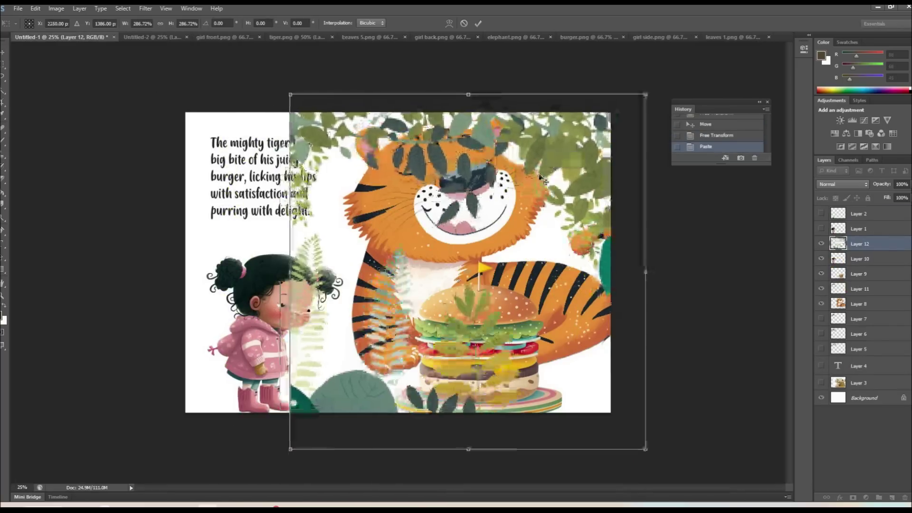
# Apply the enlargement of the pasted leaf picture and cut away its lower part with a rectangular selection.
pyautogui.press('Return')
pyautogui.press('m')
pyautogui.moveTo(257, 231); pyautogui.dragTo(586, 418)
pyautogui.hotkey('ctrl', 'x')
# Enlarge the remaining leaves across the top of the page and move their layer beneath the tiger.
pyautogui.press('v')
pyautogui.moveTo(585, 173); pyautogui.dragTo(450, 143)
pyautogui.hotkey('ctrl', 't')
pyautogui.moveTo(512, 422); pyautogui.dragTo(627, 475)
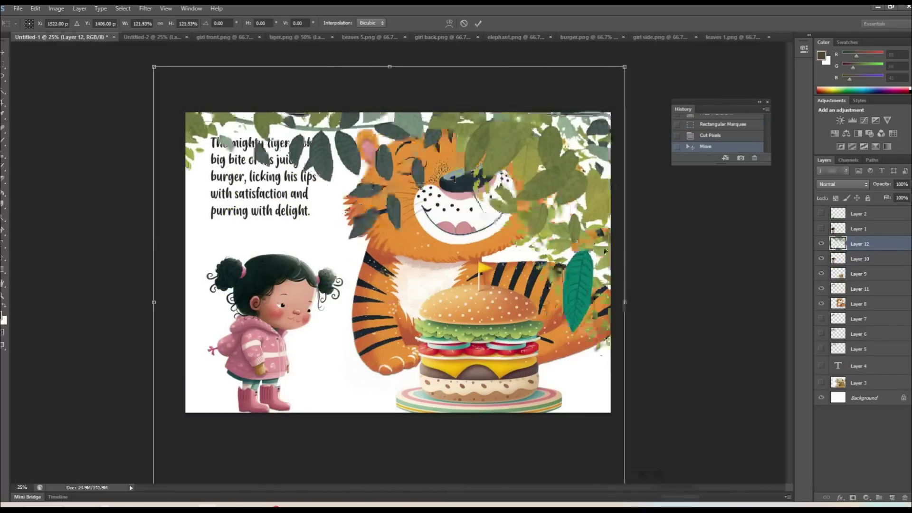
pyautogui.moveTo(569, 237); pyautogui.dragTo(599, 249)
pyautogui.press('Return')
pyautogui.moveTo(870, 244); pyautogui.dragTo(875, 312)
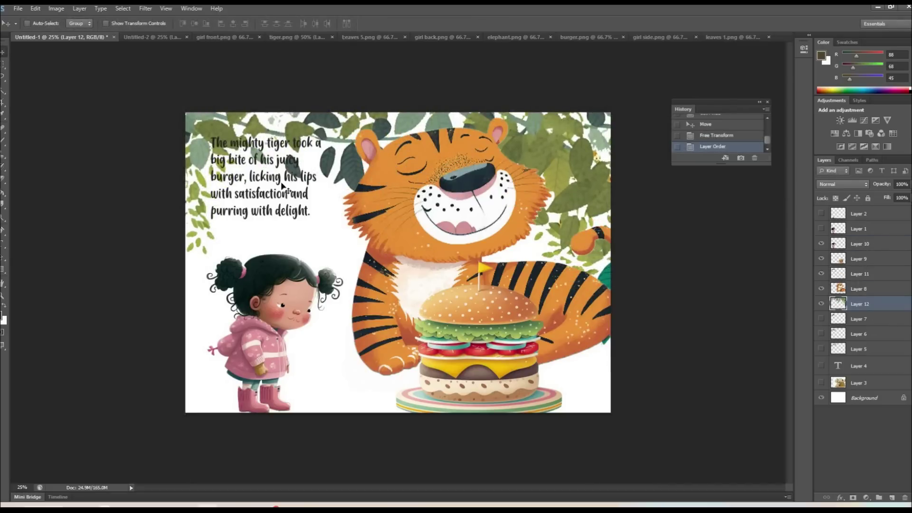
# Move the tiger sentence down below the leaves and shrink the girl to fit beneath it.
pyautogui.moveTo(298, 197); pyautogui.dragTo(306, 225)
pyautogui.moveTo(287, 304); pyautogui.dragTo(281, 310)
pyautogui.hotkey('ctrl', 't')
pyautogui.moveTo(337, 261); pyautogui.dragTo(316, 284)
pyautogui.moveTo(284, 306); pyautogui.dragTo(304, 298)
pyautogui.press('Return')
pyautogui.moveTo(298, 241); pyautogui.dragTo(299, 248)
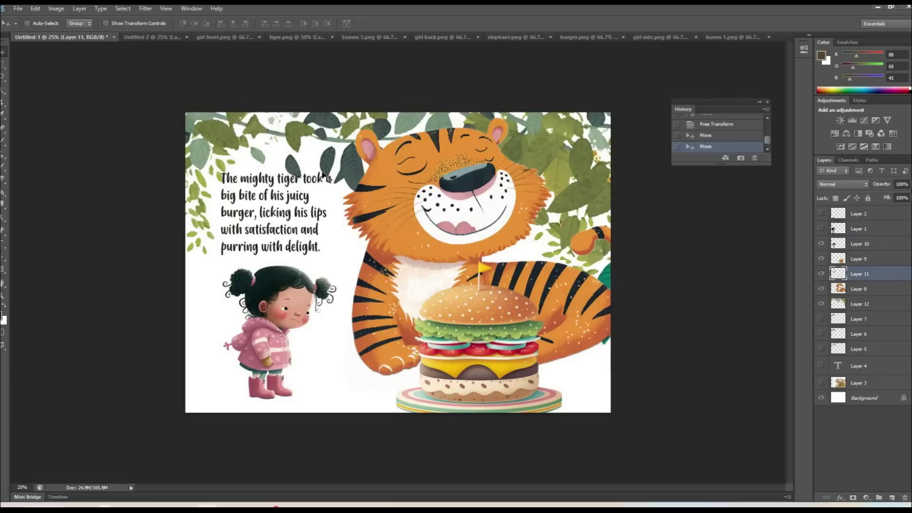
# Erase the hanging leaves on the leaf layer that overlap the first line of the sentence.
pyautogui.keyDown('ctrl'); pyautogui.click(324, 176); pyautogui.keyUp('ctrl')
pyautogui.press('e')
pyautogui.moveTo(320, 164); pyautogui.dragTo(314, 166)
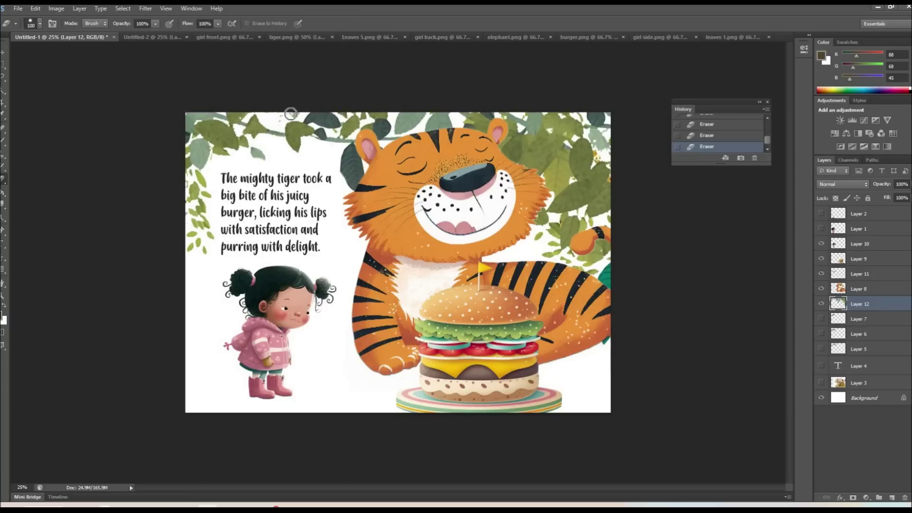
# Fill a rectangular ground area across the lower page with green sampled from the leaves, on a new layer beneath the leaf layer.
pyautogui.press('m')
pyautogui.moveTo(714, 427); pyautogui.dragTo(175, 308)
pyautogui.press('g')
pyautogui.keyDown('alt'); pyautogui.click(260, 149); pyautogui.keyUp('alt')
pyautogui.click(860, 319)
pyautogui.click(892, 498)
pyautogui.click(440, 375)
pyautogui.hotkey('ctrl', 'd')
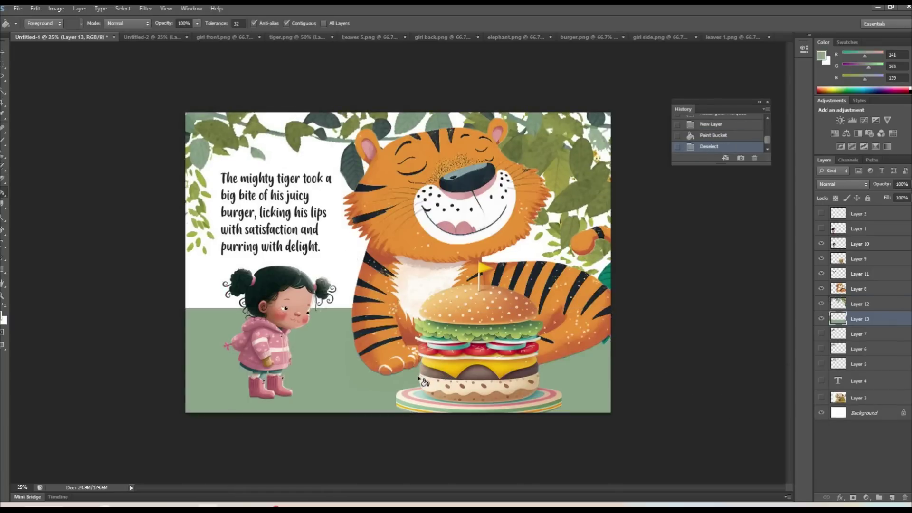
# Try dark grey-green and cream fills sampled from the artwork on the ground area.
pyautogui.click(376, 388)
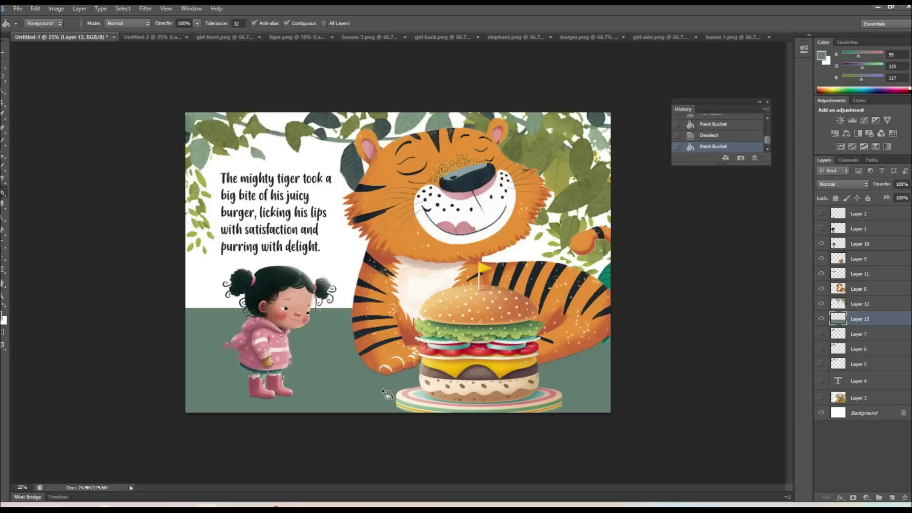
pyautogui.click(372, 401)
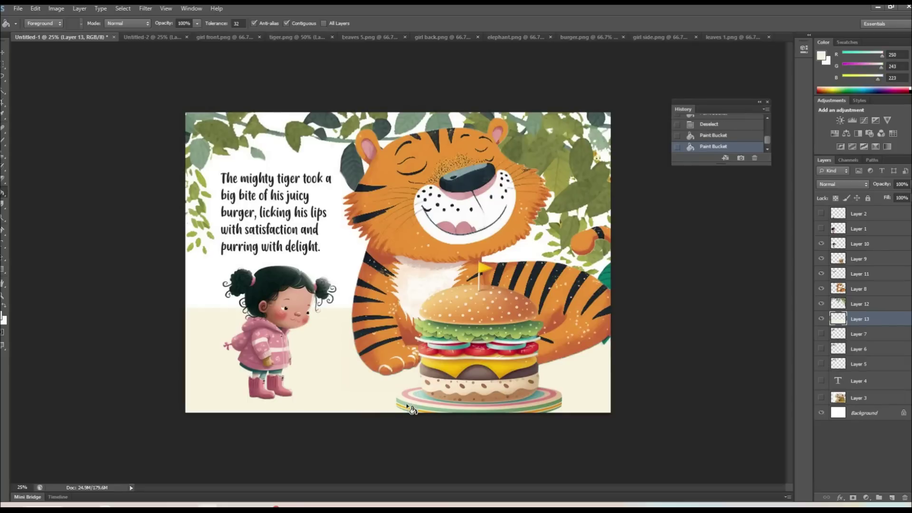
pyautogui.keyDown('alt'); pyautogui.click(403, 405); pyautogui.keyUp('alt')
pyautogui.click(378, 403)
pyautogui.hotkey('ctrl', 'z')
# Adjust the ground's hue and saturation and refill it with olive green, RGB 161, 153, 72.
pyautogui.hotkey('ctrl', 'u')
pyautogui.moveTo(590, 264); pyautogui.dragTo(583, 264)
pyautogui.click(705, 168)
pyautogui.hotkey('ctrl', '-')
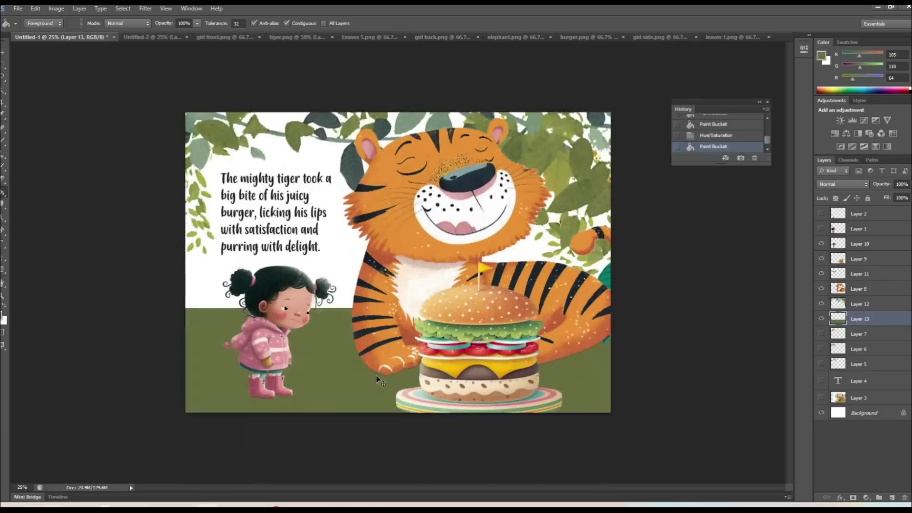
pyautogui.click(373, 375)
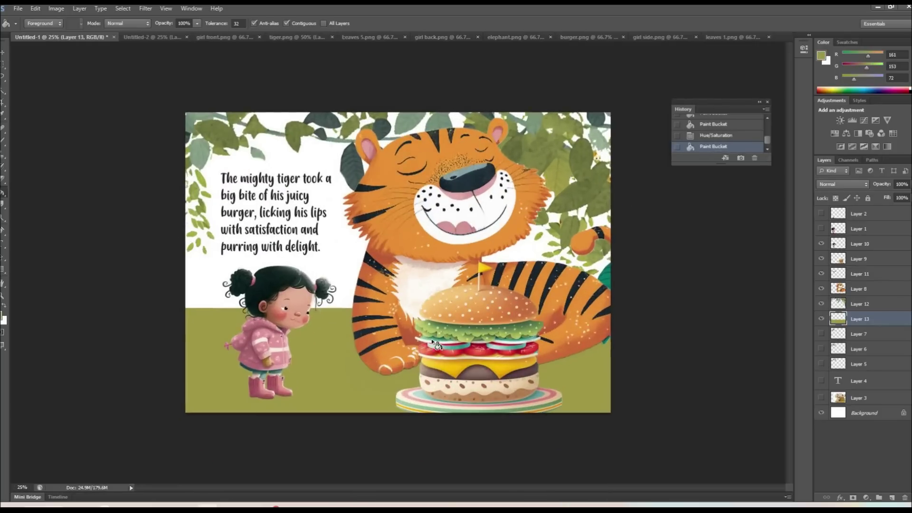
# Scale the burger down and position it on the ground in front of the tiger.
pyautogui.press('v')
pyautogui.moveTo(480, 394); pyautogui.dragTo(478, 371)
pyautogui.hotkey('ctrl', 'z')
pyautogui.hotkey('ctrl', 't')
pyautogui.moveTo(562, 248); pyautogui.dragTo(534, 275)
pyautogui.moveTo(501, 324); pyautogui.dragTo(513, 324)
pyautogui.press('Return')
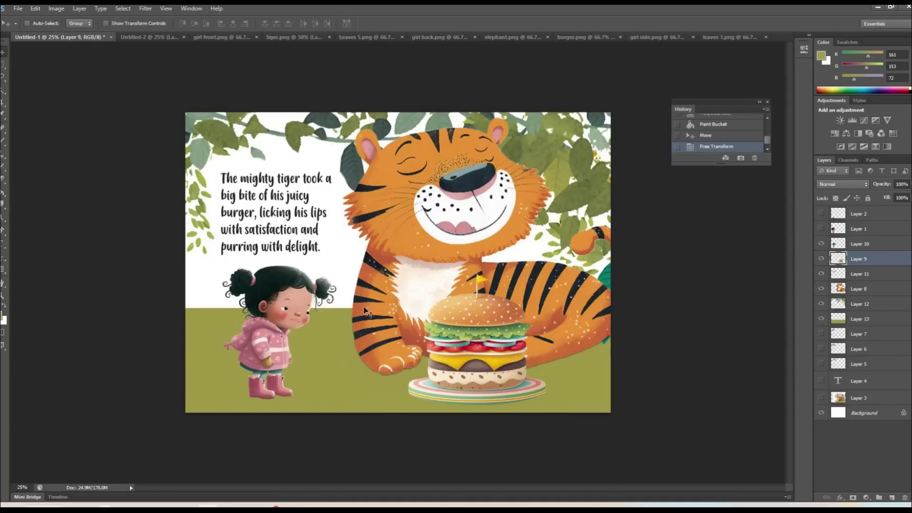
# Copy the lower plants from the "leaves 1" picture and paste them onto the tiger page.
pyautogui.click(729, 37)
pyautogui.press('m')
pyautogui.moveTo(483, 432); pyautogui.dragTo(171, 224)
pyautogui.hotkey('ctrl', 'x')
pyautogui.hotkey('ctrl', 'z')
pyautogui.click(61, 38)
pyautogui.hotkey('ctrl', 'v')
# Enlarge the plants in the lower left corner of the page on a layer above the girl, and shift the girl slightly right.
pyautogui.moveTo(391, 265); pyautogui.dragTo(205, 379)
pyautogui.hotkey('ctrl', 't')
pyautogui.moveTo(253, 339); pyautogui.dragTo(310, 291)
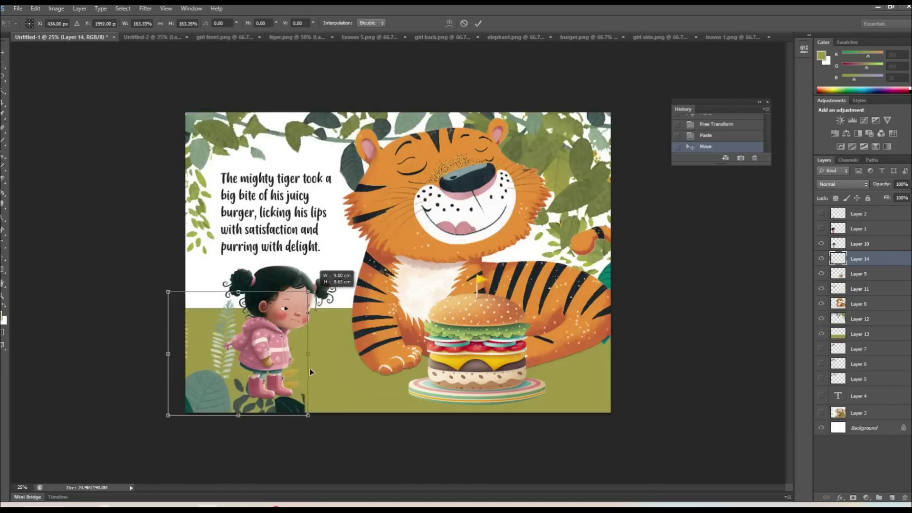
pyautogui.moveTo(300, 324); pyautogui.dragTo(310, 322)
pyautogui.press('Return')
pyautogui.hotkey('ctrl', ']')
pyautogui.press('v')
pyautogui.moveTo(285, 394); pyautogui.dragTo(232, 413)
pyautogui.moveTo(281, 342); pyautogui.dragTo(293, 342)
# Duplicate the plant layer, flip the copy horizontally and place it in the lower right corner of the page.
pyautogui.rightClick(873, 263)
pyautogui.click(749, 262)
pyautogui.rightClick(864, 230)
pyautogui.click(793, 194)
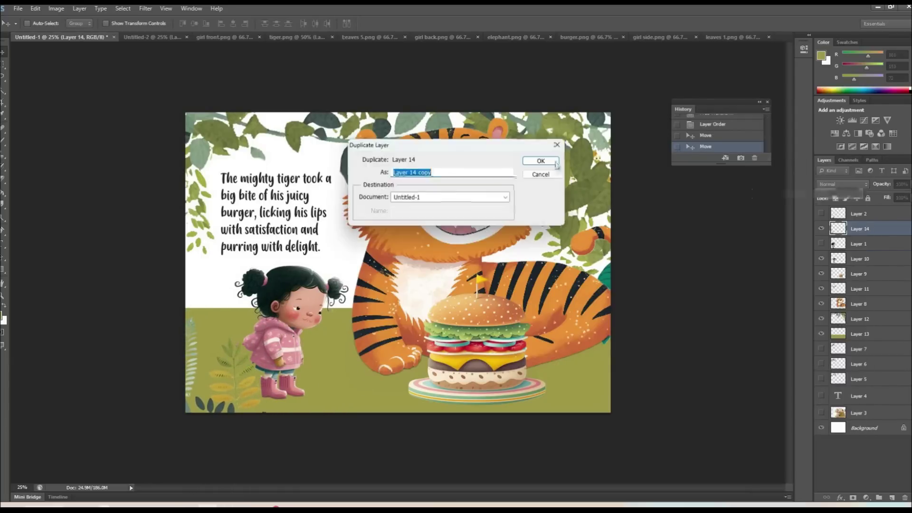
pyautogui.click(556, 163)
pyautogui.click(56, 8)
pyautogui.click(200, 303)
pyautogui.moveTo(240, 404); pyautogui.dragTo(556, 401)
# Paste another copy of the plants at the bottom centre of the page and erase its unwanted parts.
pyautogui.hotkey('ctrl', 'a')
pyautogui.hotkey('ctrl', 'v')
pyautogui.moveTo(417, 292); pyautogui.dragTo(389, 415)
pyautogui.hotkey('ctrl', 'z')
pyautogui.moveTo(324, 342); pyautogui.dragTo(324, 383)
pyautogui.press('e')
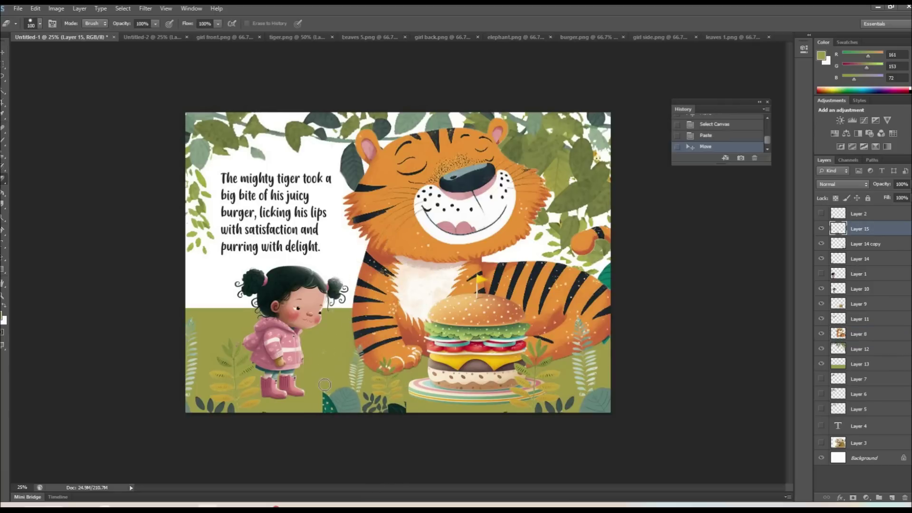
pyautogui.moveTo(383, 418)
pyautogui.mouseDown()
pyautogui.moveTo(347, 395)
pyautogui.moveTo(336, 354)
pyautogui.mouseUp()
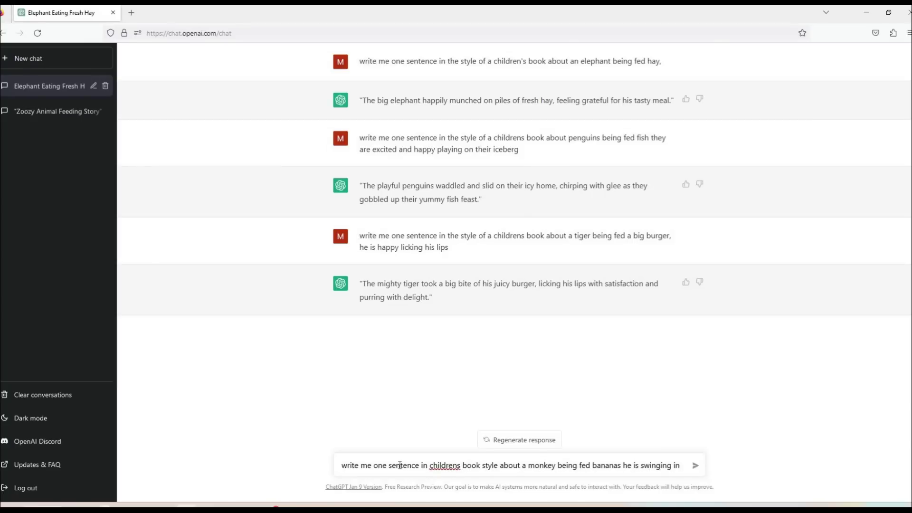
# Ask ChatGPT for one sentence in childrens book style about a monkey being fed bananas while swinging in a tree.
pyautogui.write('a teree.')
pyautogui.press('Return')
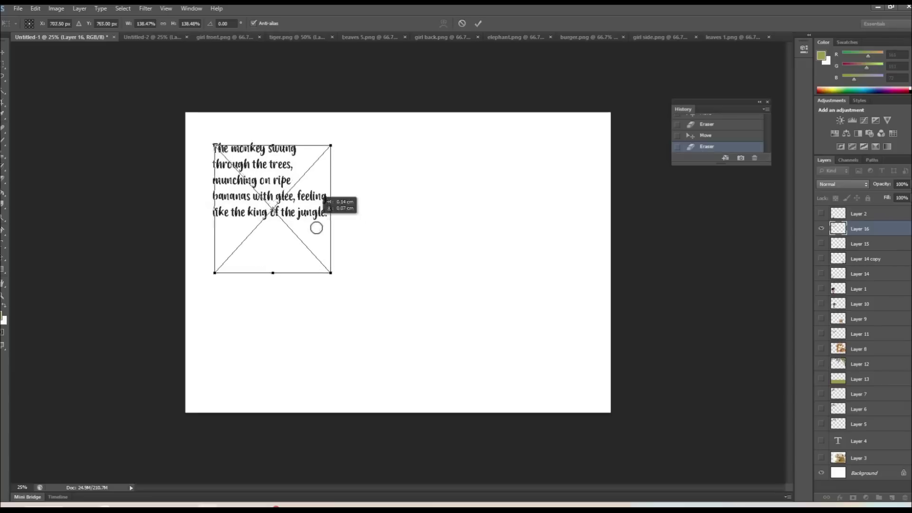
# Keep the monkey picture beneath the new sentence and move the sentence to the upper right of the page.
pyautogui.press('Escape')
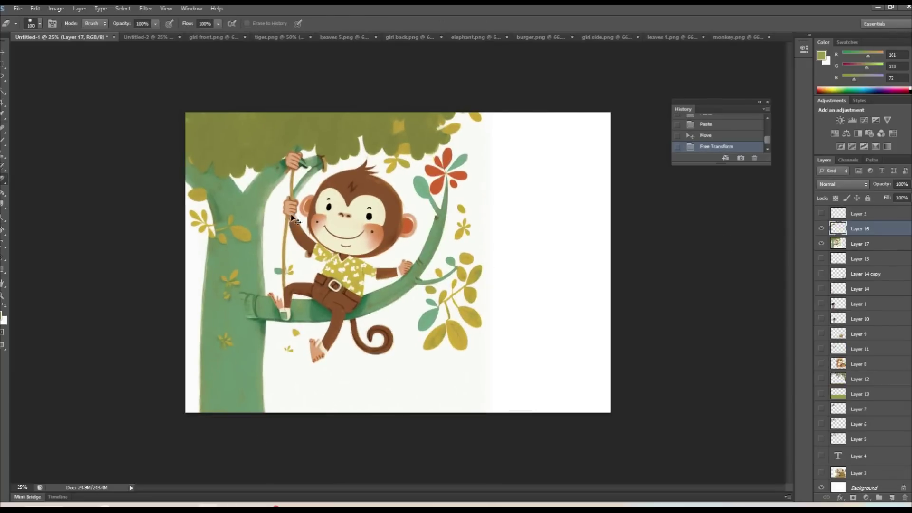
pyautogui.hotkey('ctrl', '[')
pyautogui.moveTo(304, 214); pyautogui.dragTo(575, 200)
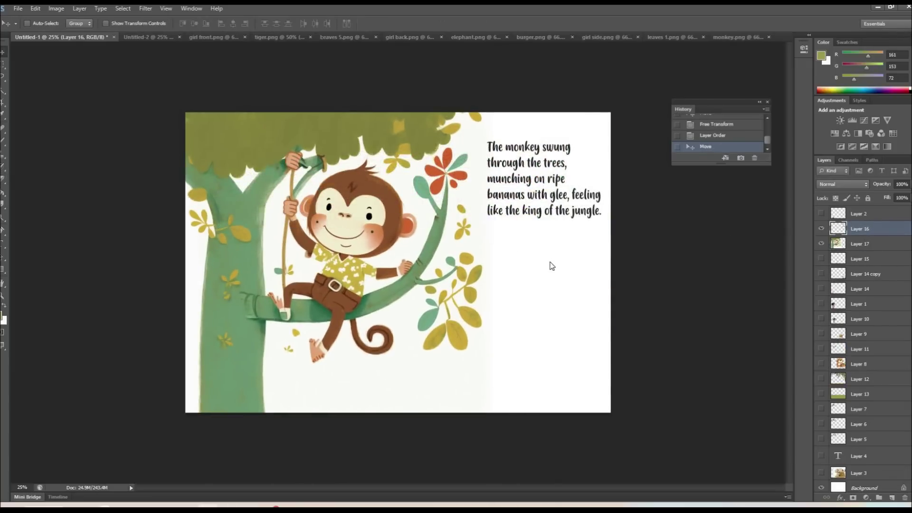
# Bring the front-facing girl onto the monkey page and size her in the lower right corner.
pyautogui.hotkey('ctrl', 'o')
pyautogui.doubleClick(401, 122)
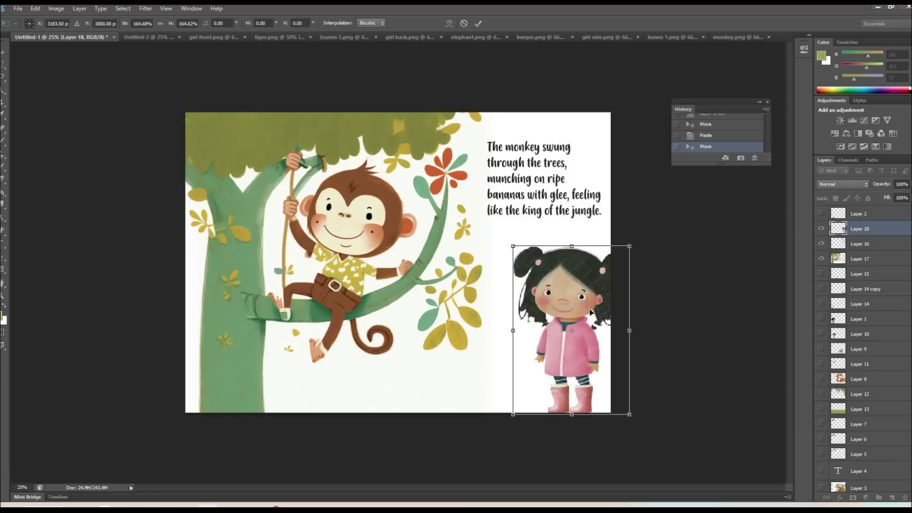
pyautogui.press('Return')
pyautogui.moveTo(589, 316); pyautogui.dragTo(589, 329)
pyautogui.hotkey('ctrl', 't')
pyautogui.moveTo(628, 248); pyautogui.dragTo(631, 261)
pyautogui.press('Return')
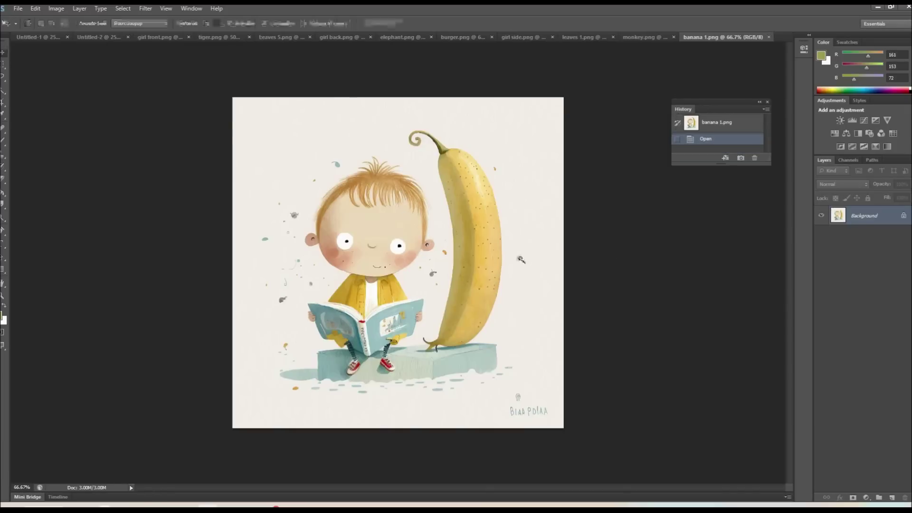
# Cut the banana out of the "banana 1" picture and paste it onto the monkey page.
pyautogui.hotkey('ctrl', 'x')
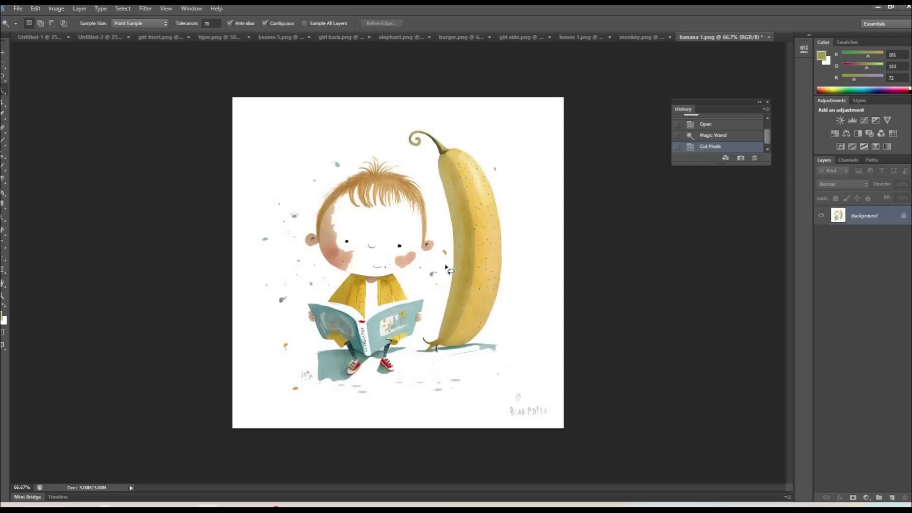
pyautogui.press('l')
pyautogui.hotkey('ctrl', 'x')
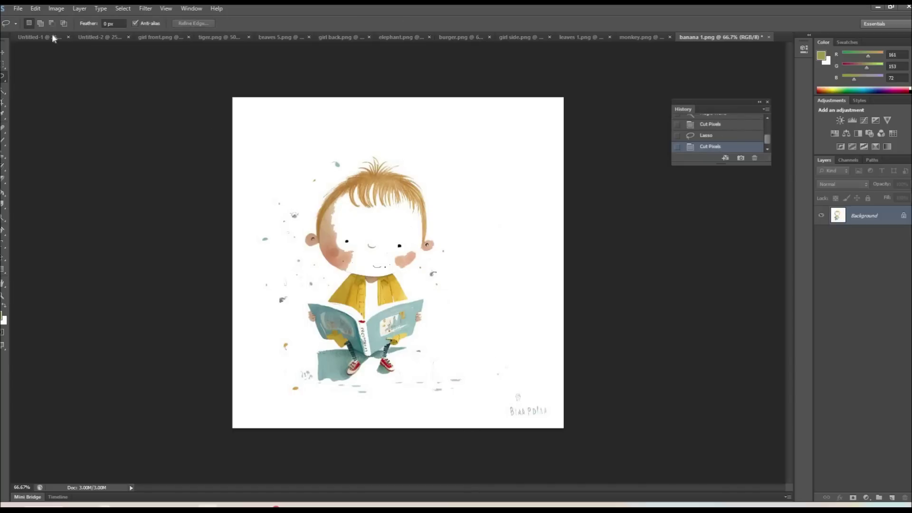
pyautogui.click(52, 37)
pyautogui.hotkey('ctrl', 'v')
# Remove the pasted banana's white background and move the banana to the monkey's raised hand.
pyautogui.press('w')
pyautogui.click(403, 281)
pyautogui.hotkey('ctrl', 'x')
pyautogui.press('v')
pyautogui.moveTo(397, 280); pyautogui.dragTo(302, 185)
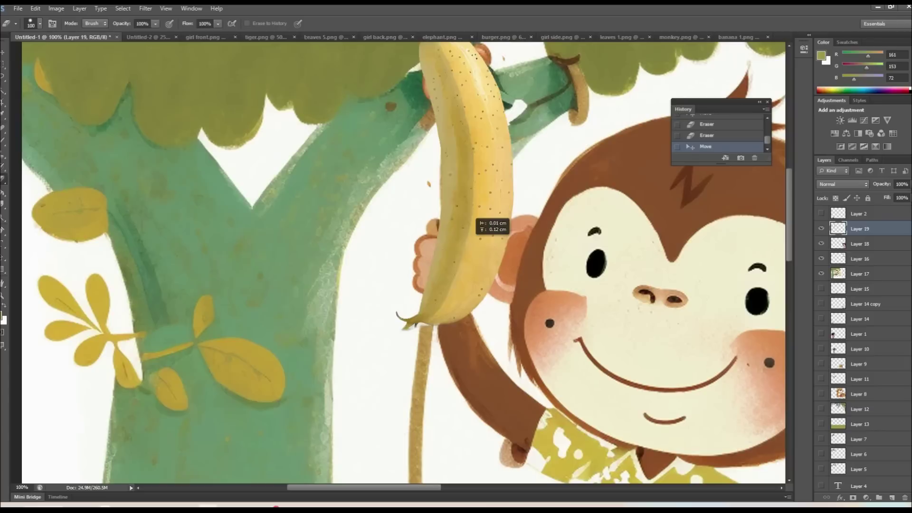
# Align the banana with the monkey's hand, lower its layer opacity to 87% and erase it over the fingers.
pyautogui.moveTo(472, 263); pyautogui.dragTo(466, 267)
pyautogui.click(439, 275)
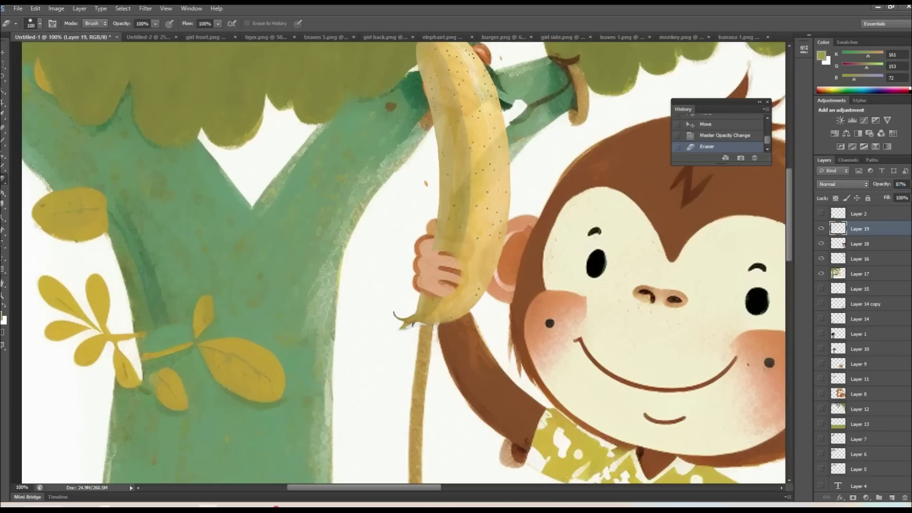
pyautogui.click(464, 246)
pyautogui.hotkey('ctrl', '-')
pyautogui.hotkey('ctrl', '-')
pyautogui.hotkey('ctrl', '-')
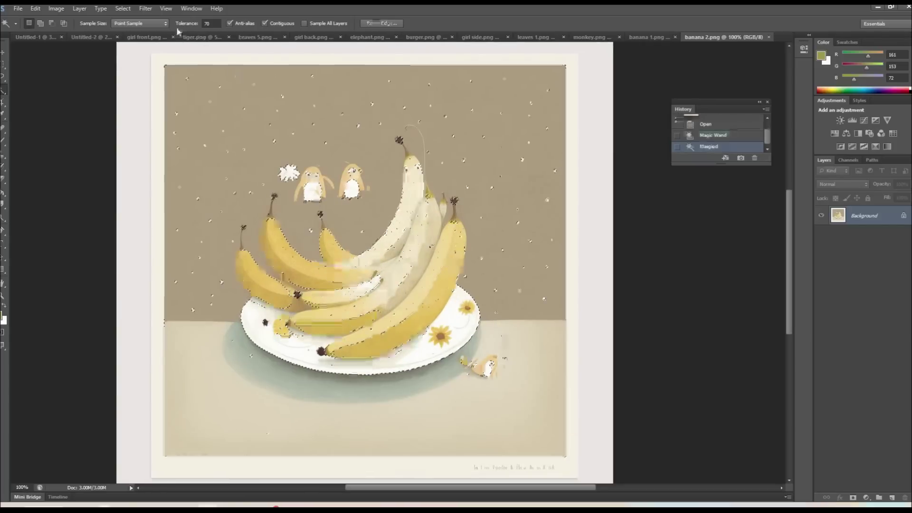
# Cut the brown backdrop and the plate's shadow from the "banana 2" picture using a lower Magic Wand tolerance.
pyautogui.moveTo(193, 28); pyautogui.dragTo(205, 29)
pyautogui.click(473, 218)
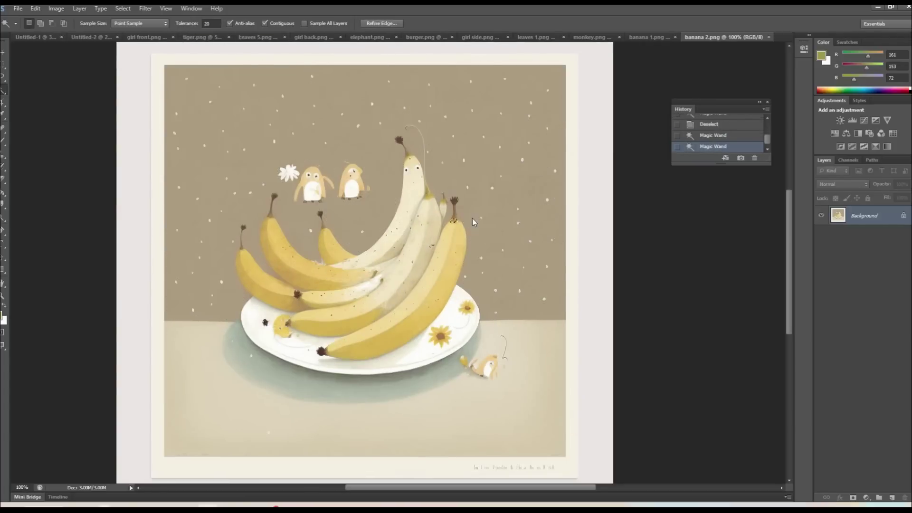
pyautogui.hotkey('ctrl', 'x')
pyautogui.click(439, 377)
pyautogui.click(380, 382)
pyautogui.hotkey('ctrl', 'x')
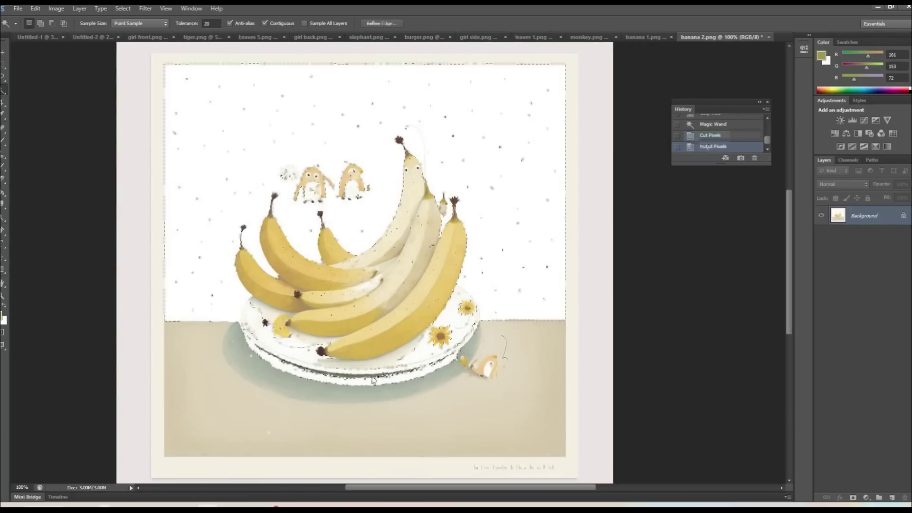
pyautogui.press('l')
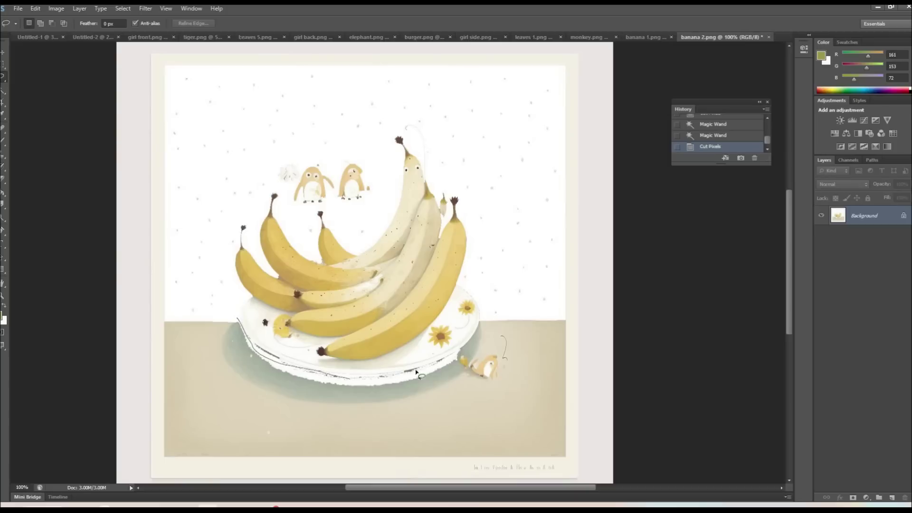
# Lasso the bunch of bananas, cut it out and paste it in front of the girl on the monkey page.
pyautogui.moveTo(390, 180)
pyautogui.mouseDown()
pyautogui.moveTo(278, 194)
pyautogui.moveTo(238, 318)
pyautogui.mouseUp()
pyautogui.hotkey('ctrl', 'x')
pyautogui.click(38, 37)
pyautogui.hotkey('ctrl', 'v')
pyautogui.moveTo(396, 270)
pyautogui.mouseDown()
pyautogui.moveTo(615, 390)
pyautogui.moveTo(651, 374)
pyautogui.mouseUp()
# Clear the white background around the pasted bananas and resize the bunch to fit the girl's arms.
pyautogui.press('w')
pyautogui.click(624, 377)
pyautogui.hotkey('ctrl', 'x')
pyautogui.hotkey('ctrl', 't')
pyautogui.moveTo(663, 417); pyautogui.dragTo(668, 422)
pyautogui.press('Return')
# Draw a flat elliptical selection around the base of the bananas and set the foreground colour to green 6d966e.
pyautogui.moveTo(3, 62); pyautogui.dragTo(28, 72)
pyautogui.moveTo(567, 393); pyautogui.dragTo(670, 418)
pyautogui.keyDown('alt'); pyautogui.click(577, 404); pyautogui.keyUp('alt')
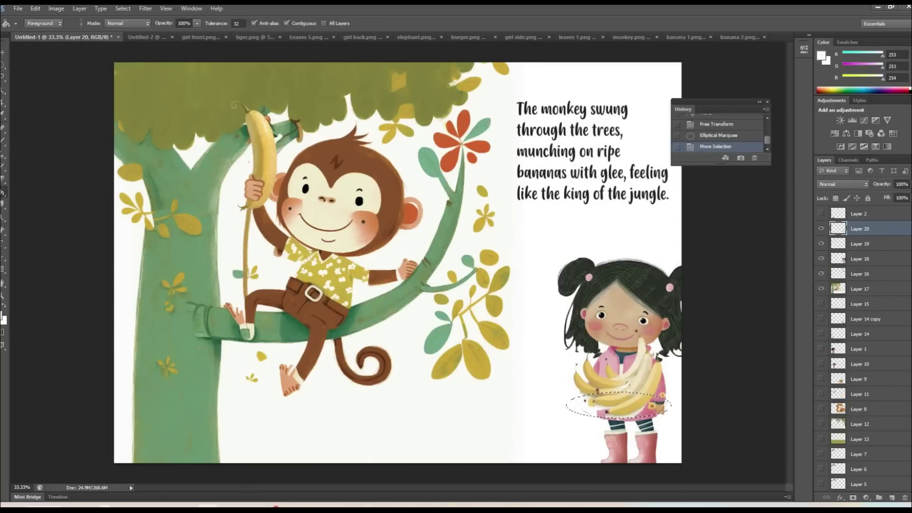
pyautogui.click(2, 317)
pyautogui.click(157, 301)
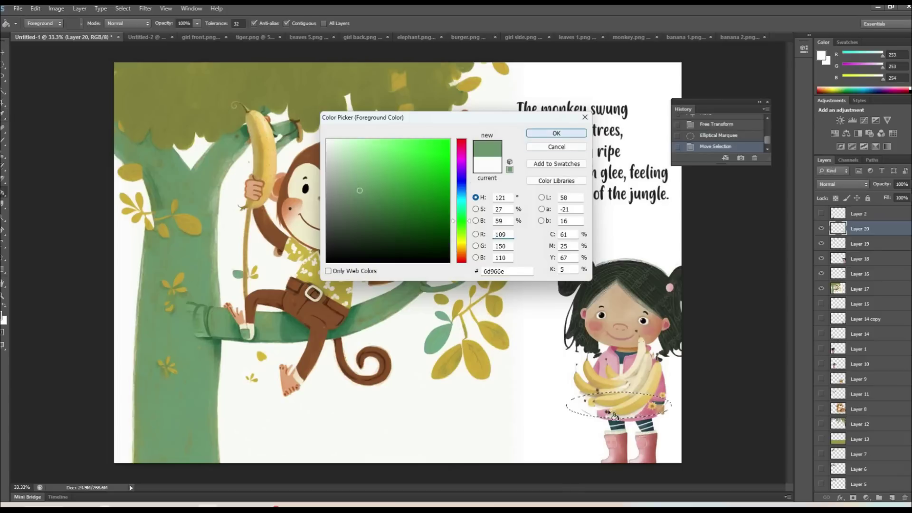
pyautogui.click(556, 134)
# Fill the ellipse with the green on a new layer as a plate and move that layer beneath the bananas.
pyautogui.click(587, 406)
pyautogui.hotkey('ctrl', 'z')
pyautogui.keyDown('ctrl'); pyautogui.click(862, 244); pyautogui.keyUp('ctrl')
pyautogui.click(892, 498)
pyautogui.click(617, 406)
pyautogui.hotkey('ctrl', 'd')
pyautogui.moveTo(858, 228); pyautogui.dragTo(857, 267)
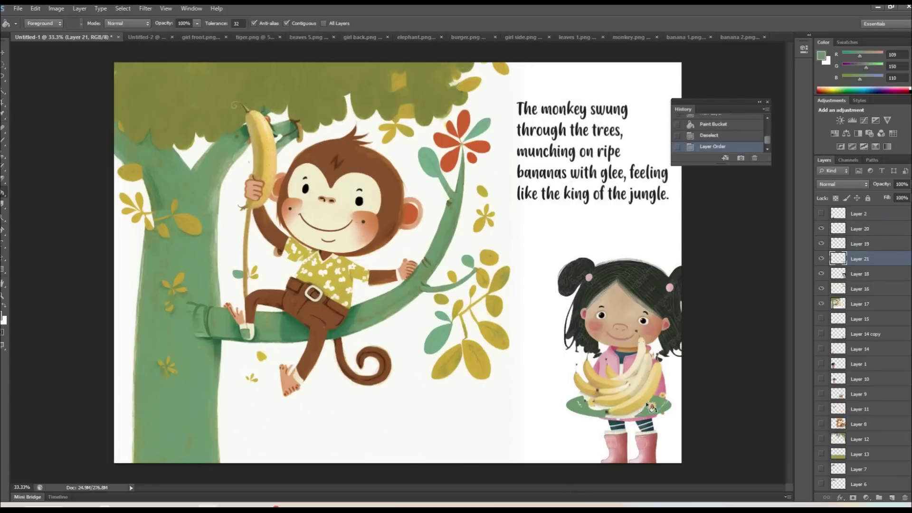
# Adjust the bananas' position on the green plate and remove the leftover pieces of the original plate and flowers.
pyautogui.scroll(2, 618, 403)
pyautogui.press('v')
pyautogui.click(862, 229)
pyautogui.moveTo(562, 373); pyautogui.dragTo(562, 360)
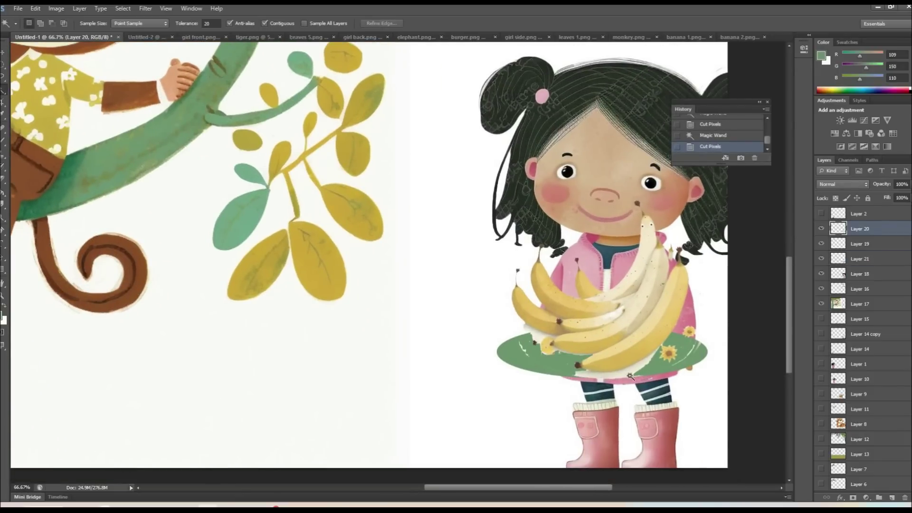
pyautogui.press('e')
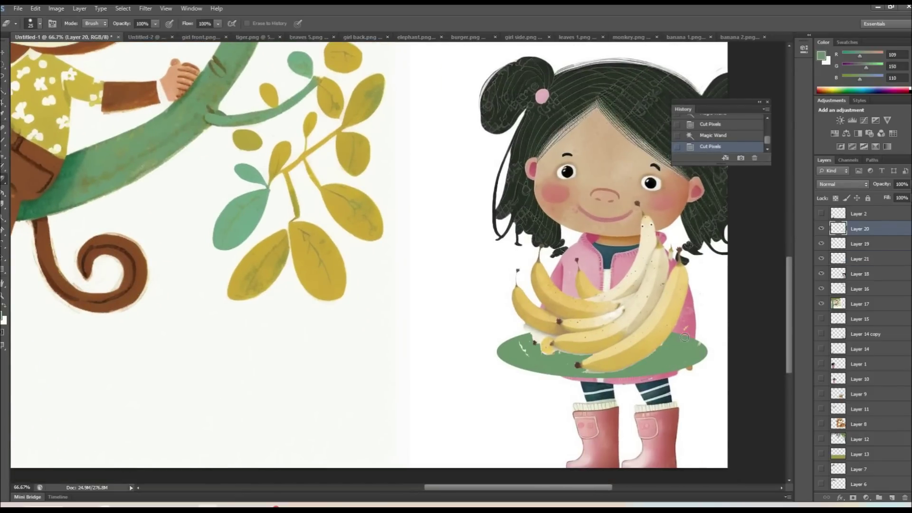
pyautogui.click(674, 356)
pyautogui.hotkey('ctrl', '-')
pyautogui.hotkey('ctrl', '-')
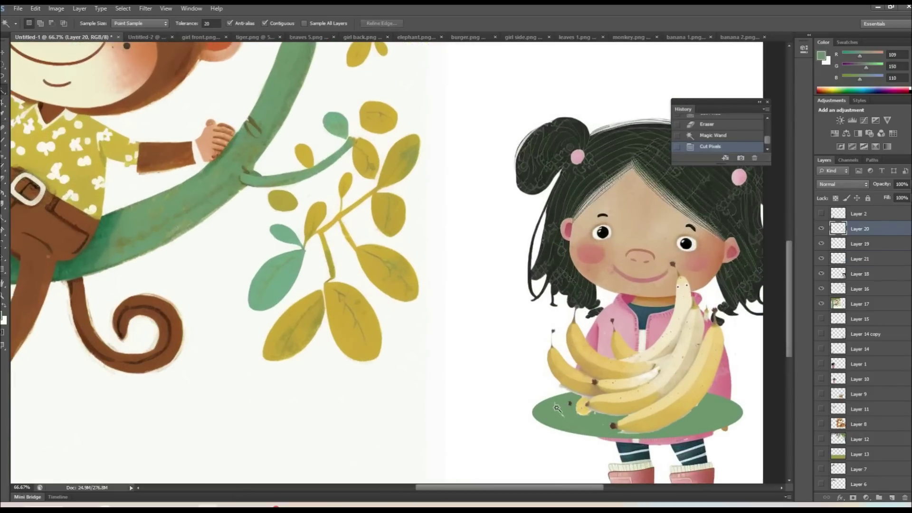
# Nudge the monkey sentence into position above the girl.
pyautogui.hotkey('ctrl', '-')
pyautogui.hotkey('ctrl', '-')
pyautogui.hotkey('ctrl', '-')
pyautogui.press('v')
pyautogui.moveTo(575, 199); pyautogui.dragTo(577, 199)
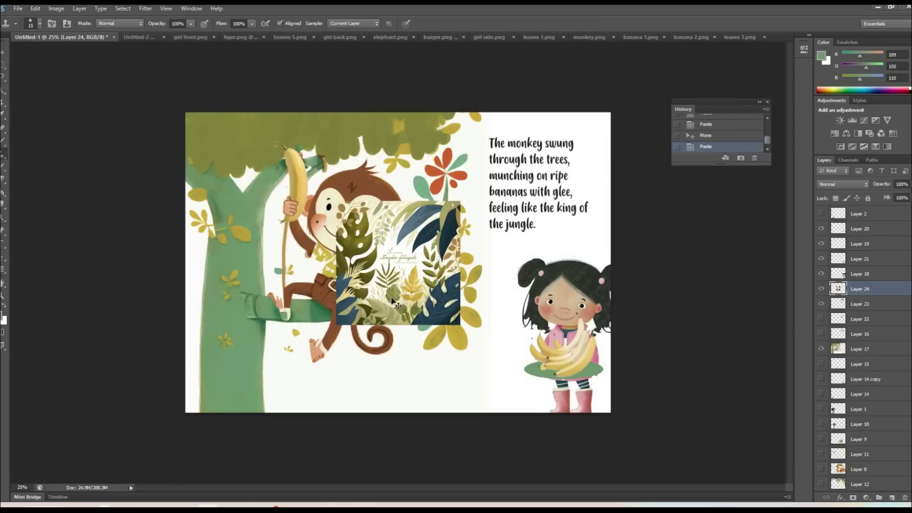
# Move the pasted "leaves 3" picture to the lower left of the monkey page and enlarge it.
pyautogui.moveTo(391, 301); pyautogui.dragTo(333, 340)
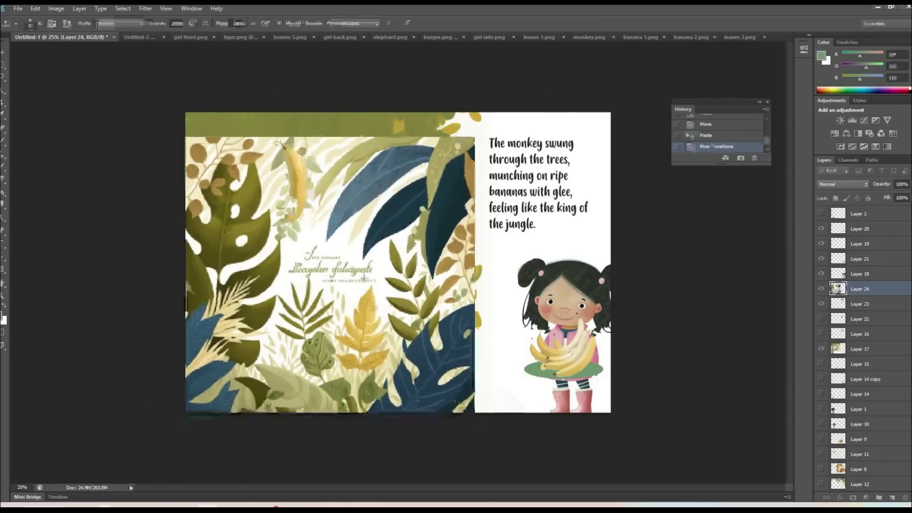
# Cut the lettering out of the centre of the "leaves 3" picture and remove its white background around it.
pyautogui.press('Return')
pyautogui.press('l')
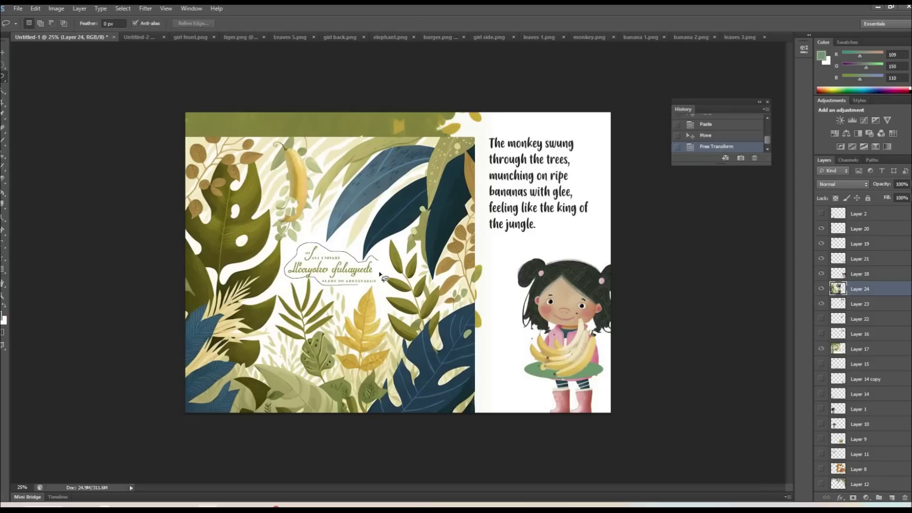
pyautogui.moveTo(379, 274); pyautogui.dragTo(360, 285)
pyautogui.hotkey('ctrl', 'x')
pyautogui.press('w')
pyautogui.click(364, 293)
pyautogui.hotkey('ctrl', 'x')
pyautogui.press('e')
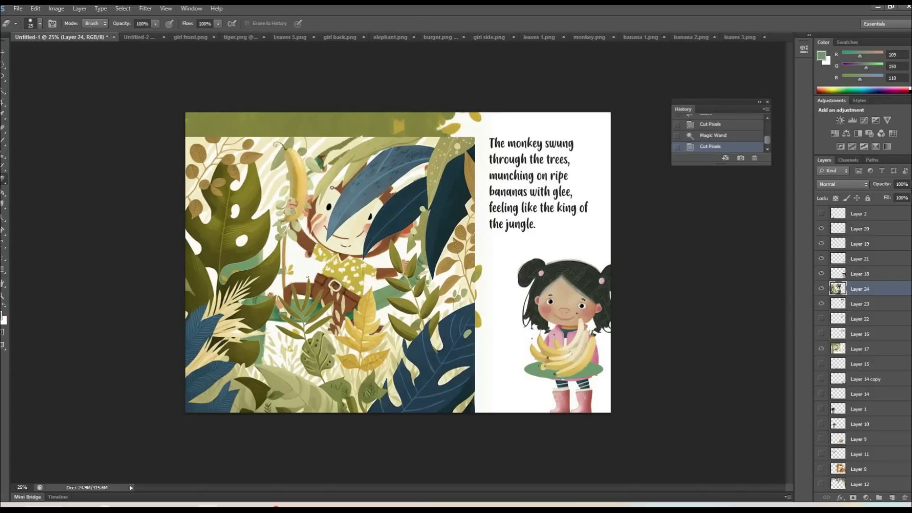
pyautogui.press(']')
pyautogui.press(']')
pyautogui.press(']')
pyautogui.press(']')
pyautogui.press(']')
pyautogui.press(']')
pyautogui.press(']')
pyautogui.press(']')
pyautogui.press(']')
pyautogui.press(']')
pyautogui.press(']')
pyautogui.press(']')
pyautogui.press(']')
pyautogui.press(']')
pyautogui.moveTo(317, 155)
pyautogui.mouseDown()
pyautogui.moveTo(459, 154)
pyautogui.moveTo(416, 192)
pyautogui.mouseUp()
pyautogui.hotkey('ctrl', 'z')
# Select the remaining white areas among the leaves with the Magic Wand and cut them out.
pyautogui.press('w')
pyautogui.click(267, 164)
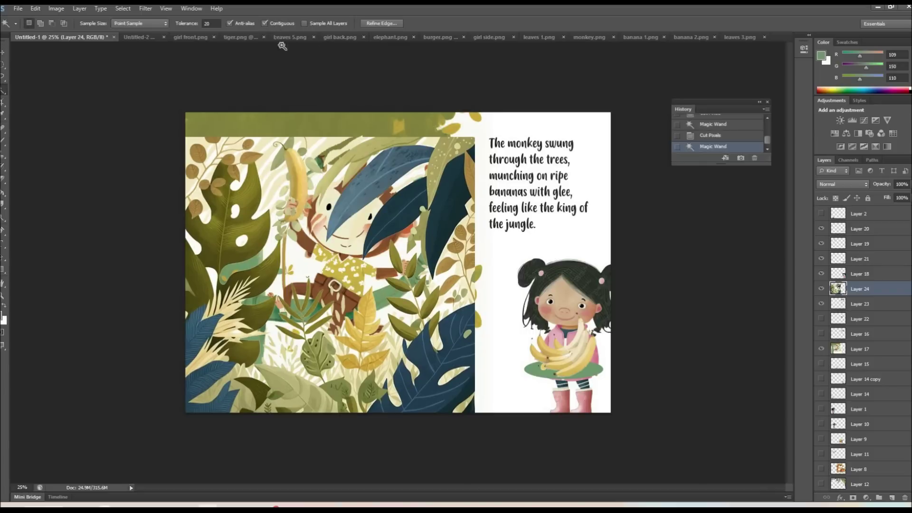
pyautogui.click(271, 184)
pyautogui.hotkey('ctrl', 'x')
# Reposition the leaves layer over the monkey scene and enlarge it to about 137% so it covers the picture area.
pyautogui.hotkey('ctrl', '-')
pyautogui.press('v')
pyautogui.moveTo(413, 280); pyautogui.dragTo(415, 272)
pyautogui.hotkey('ctrl', 't')
pyautogui.moveTo(453, 171); pyautogui.dragTo(494, 160)
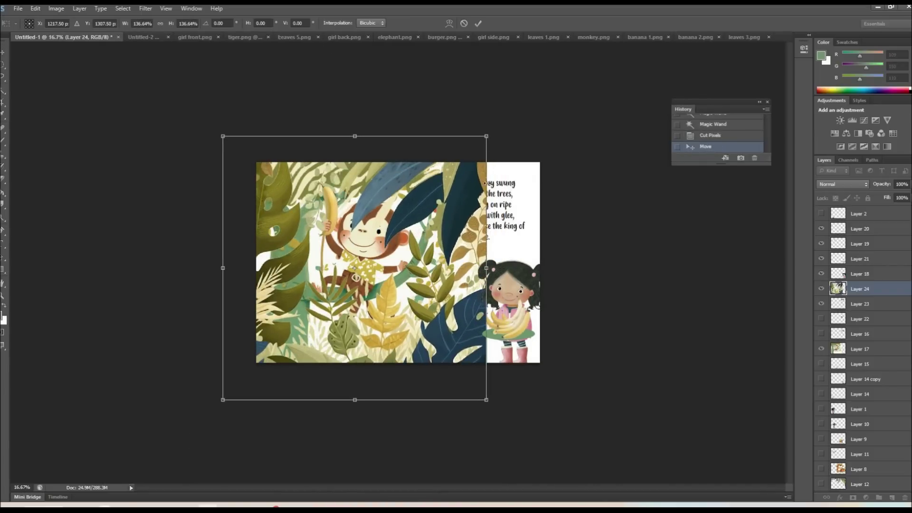
pyautogui.press('Return')
# Flip the leaves layer horizontally.
pyautogui.press('w')
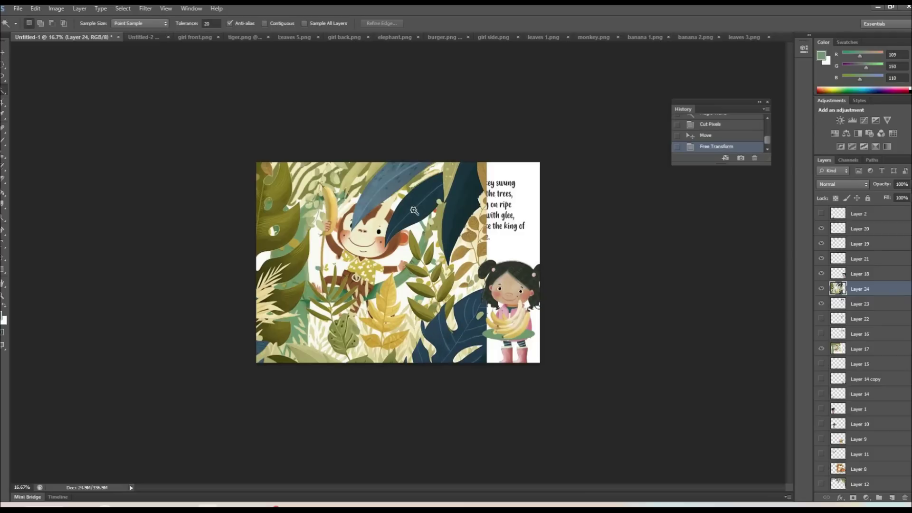
pyautogui.click(36, 8)
pyautogui.moveTo(60, 195)
pyautogui.click(179, 299)
# Lasso the large green leaves beside the monkey sentence and cut them away.
pyautogui.press('v')
pyautogui.press('w')
pyautogui.press('l')
pyautogui.moveTo(424, 162); pyautogui.dragTo(417, 191)
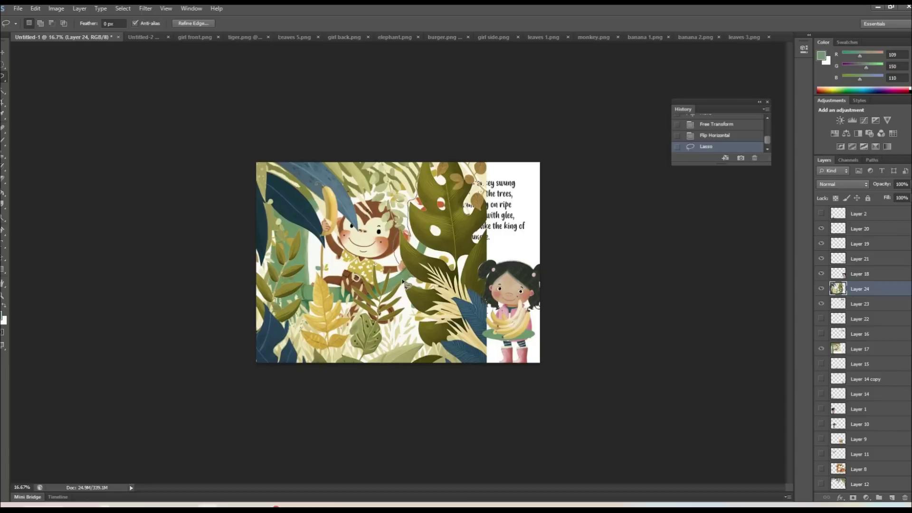
pyautogui.hotkey('ctrl', 'x')
pyautogui.hotkey('ctrl', 'shift', 'v')
pyautogui.hotkey('ctrl', 'z')
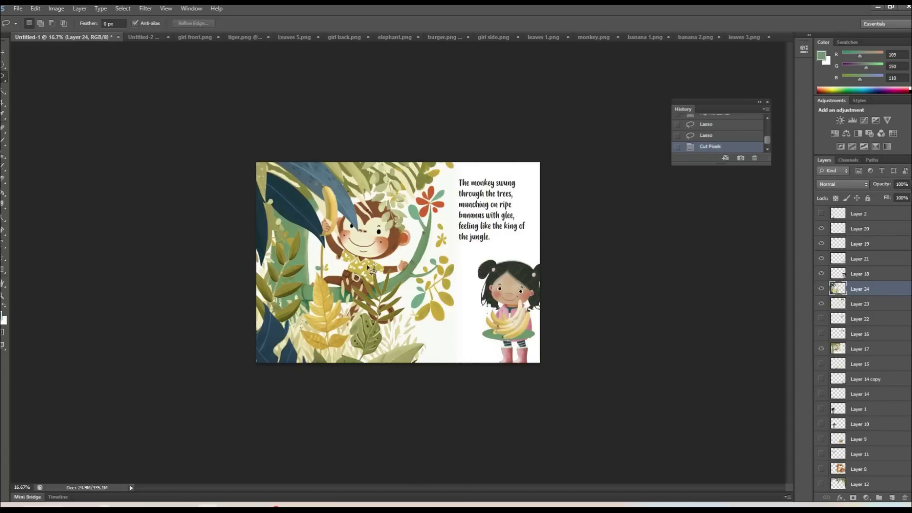
pyautogui.press('v')
pyautogui.moveTo(302, 220); pyautogui.dragTo(229, 216)
pyautogui.hotkey('ctrl', 'z')
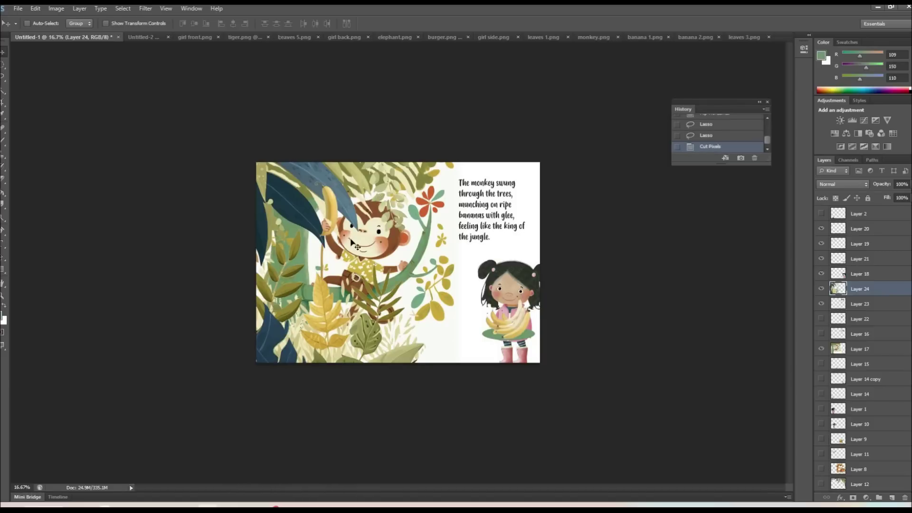
# Separate the blue leaves above the monkey onto their own layer and shift them up and left off his face.
pyautogui.press('l')
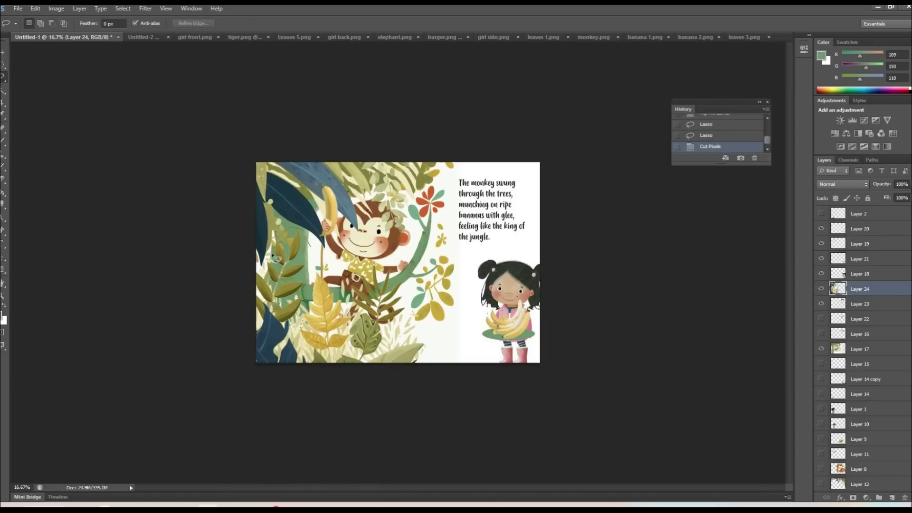
pyautogui.moveTo(241, 113)
pyautogui.mouseDown()
pyautogui.moveTo(451, 241)
pyautogui.moveTo(433, 252)
pyautogui.mouseUp()
pyautogui.hotkey('ctrl', 'x')
pyautogui.hotkey('ctrl', 'shift', 'v')
pyautogui.moveTo(317, 210); pyautogui.dragTo(299, 170)
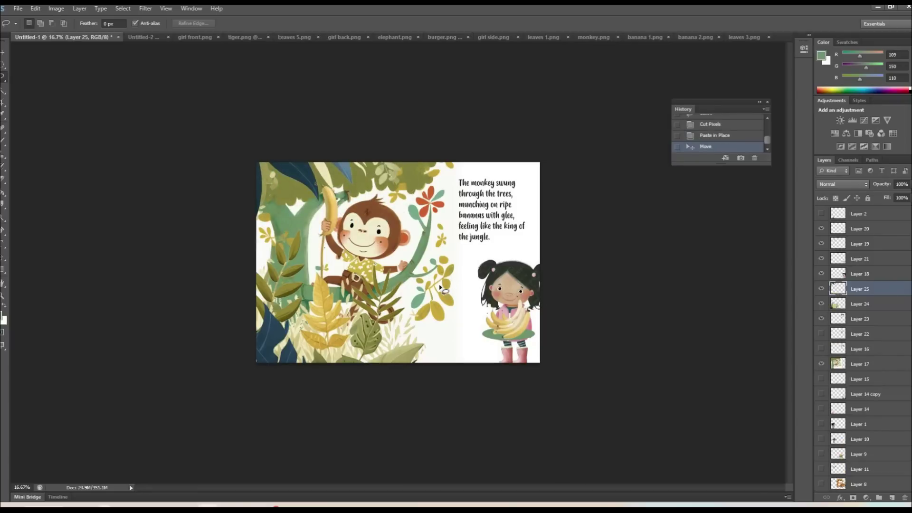
# Select the girl, bananas and plate together and move them left and slightly up beneath the monkey sentence.
pyautogui.press('v')
pyautogui.keyDown('ctrl'); pyautogui.click(528, 336); pyautogui.keyUp('ctrl')
pyautogui.keyDown('ctrl'); pyautogui.keyDown('shift'); pyautogui.click(495, 330); pyautogui.keyUp('shift'); pyautogui.keyUp('ctrl')
pyautogui.moveTo(528, 270); pyautogui.dragTo(504, 265)
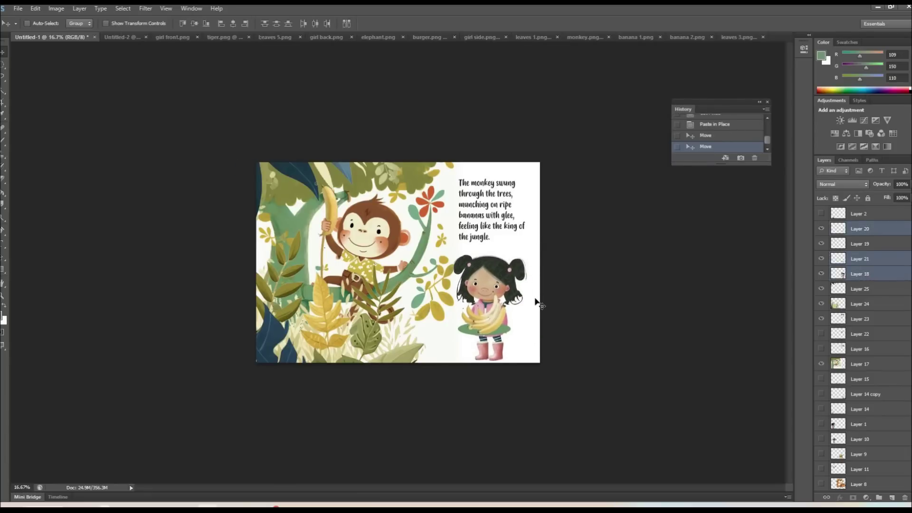
# Save a copy of the monkey page as a JPEG named "4" in the "book" folder.
pyautogui.hotkey('ctrl', 'shift', 's')
pyautogui.click(481, 257)
pyautogui.click(481, 310)
pyautogui.click(481, 256)
pyautogui.click(471, 316)
pyautogui.doubleClick(404, 125)
pyautogui.doubleClick(477, 243)
pyautogui.write('4')
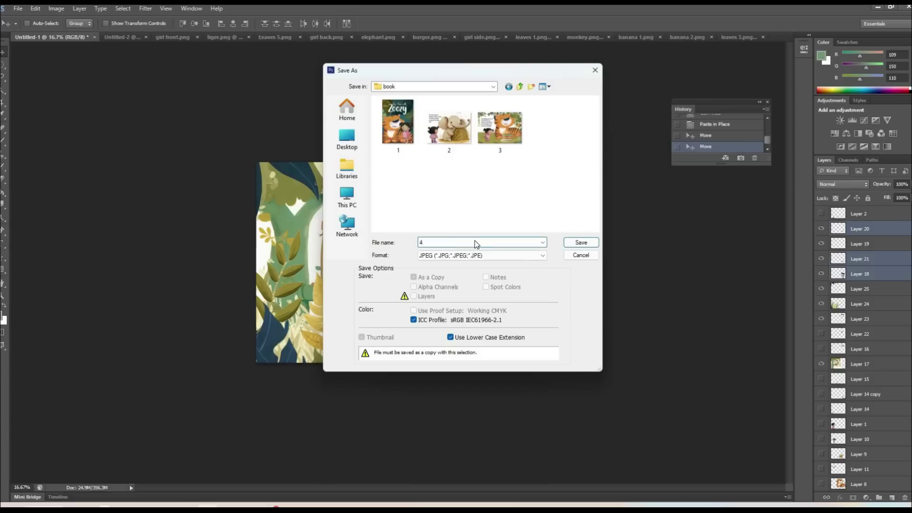
pyautogui.press('Return')
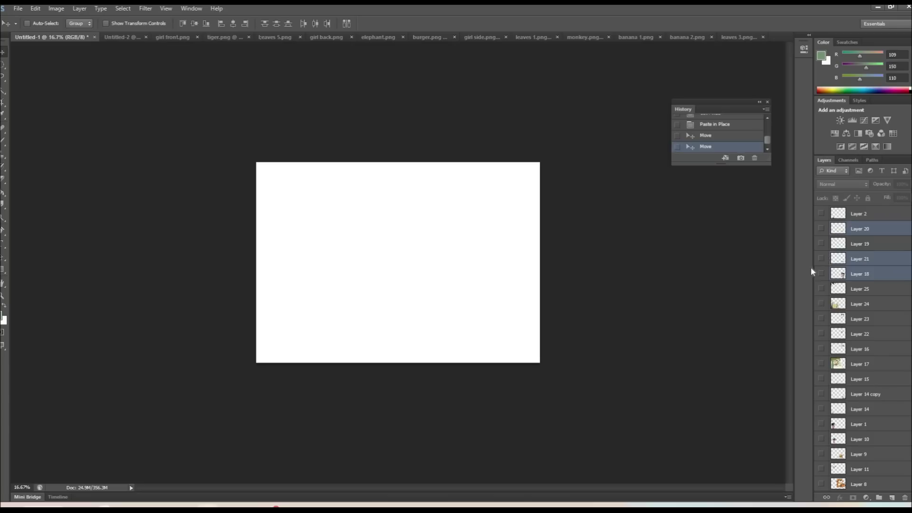
# Paste the penguin sentence onto the blank page and place it in the upper right.
pyautogui.hotkey('ctrl', 'v')
pyautogui.press('Return')
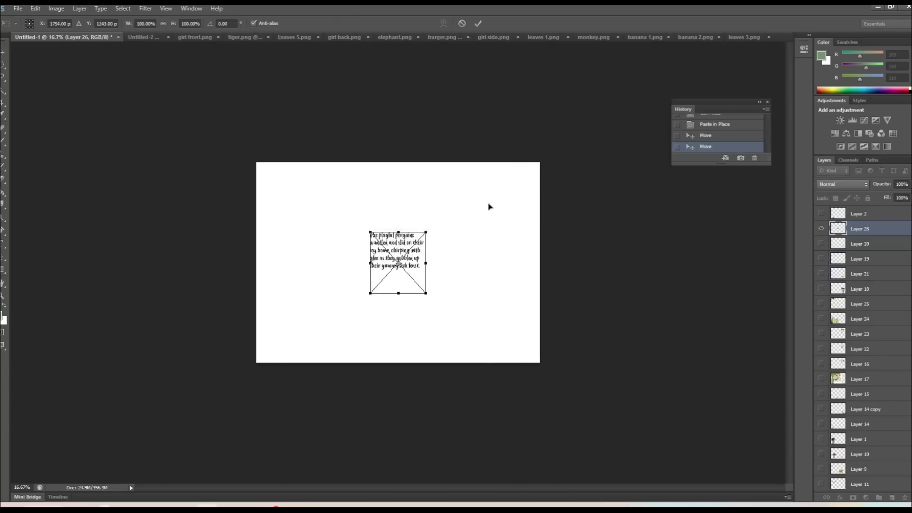
pyautogui.moveTo(397, 265); pyautogui.dragTo(517, 230)
pyautogui.press('Return')
# Open the "penguin" picture from the "cut out" folder and copy it onto the left side of the new page.
pyautogui.hotkey('ctrl', 'o')
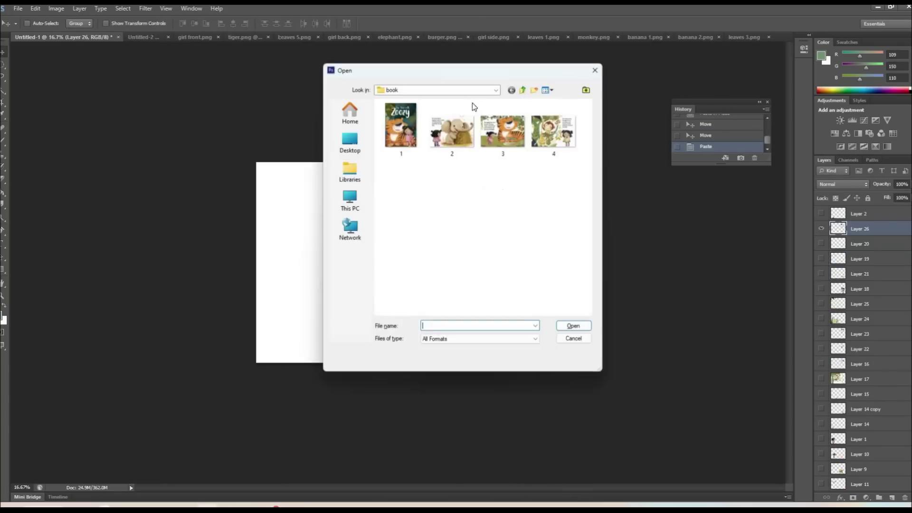
pyautogui.click(523, 92)
pyautogui.scroll(-3, 449, 204)
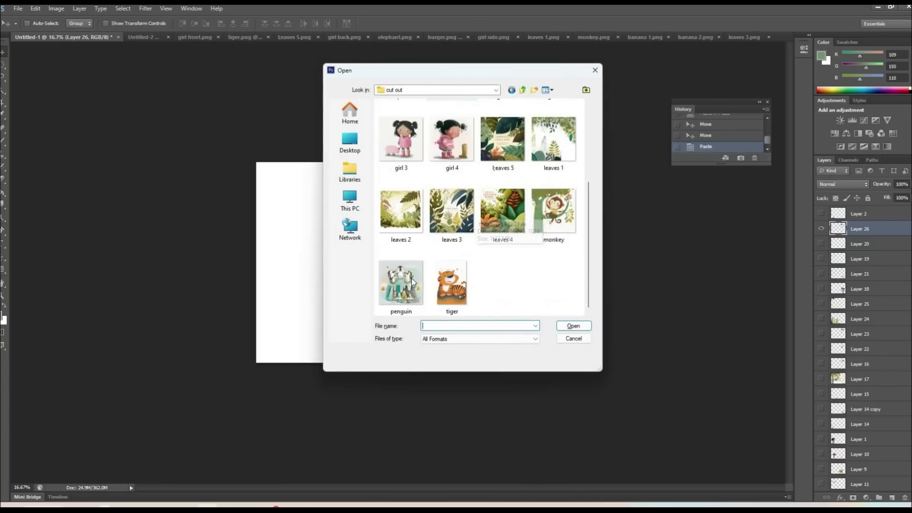
pyautogui.doubleClick(416, 269)
pyautogui.hotkey('ctrl', 'a')
pyautogui.hotkey('ctrl', 'c')
pyautogui.hotkey('ctrl', 'Tab')
pyautogui.hotkey('ctrl', 'v')
pyautogui.moveTo(409, 276); pyautogui.dragTo(302, 264)
# Enlarge the penguin picture to fill the left part of the page and move its layer beneath the sentence.
pyautogui.hotkey('ctrl', 't')
pyautogui.moveTo(334, 294); pyautogui.dragTo(399, 358)
pyautogui.moveTo(386, 263); pyautogui.dragTo(440, 279)
pyautogui.press('Return')
pyautogui.moveTo(869, 240); pyautogui.dragTo(863, 225)
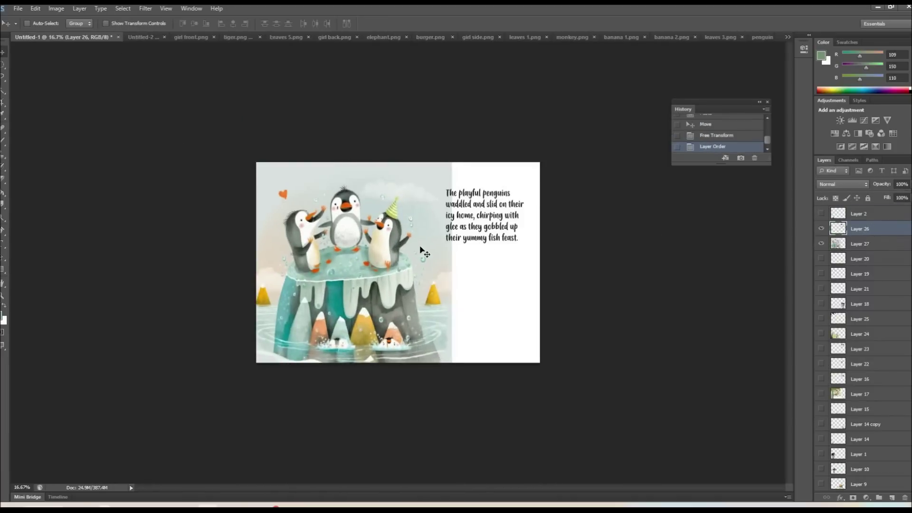
# Open the "fish" basket picture from the "cut out done" folder and copy it to the page's lower right.
pyautogui.click(762, 37)
pyautogui.hotkey('ctrl', 'o')
pyautogui.doubleClick(452, 197)
pyautogui.hotkey('ctrl', 'o')
pyautogui.doubleClick(401, 124)
pyautogui.doubleClick(503, 126)
pyautogui.hotkey('ctrl', 'a')
pyautogui.hotkey('ctrl', 'c')
pyautogui.hotkey('ctrl', 'Tab')
pyautogui.hotkey('ctrl', 'v')
pyautogui.moveTo(403, 271); pyautogui.dragTo(484, 335)
# Enlarge the fish basket to about 142% and place it beside the iceberg.
pyautogui.hotkey('ctrl', 't')
pyautogui.moveTo(512, 292); pyautogui.dragTo(544, 262)
pyautogui.moveTo(495, 314); pyautogui.dragTo(443, 315)
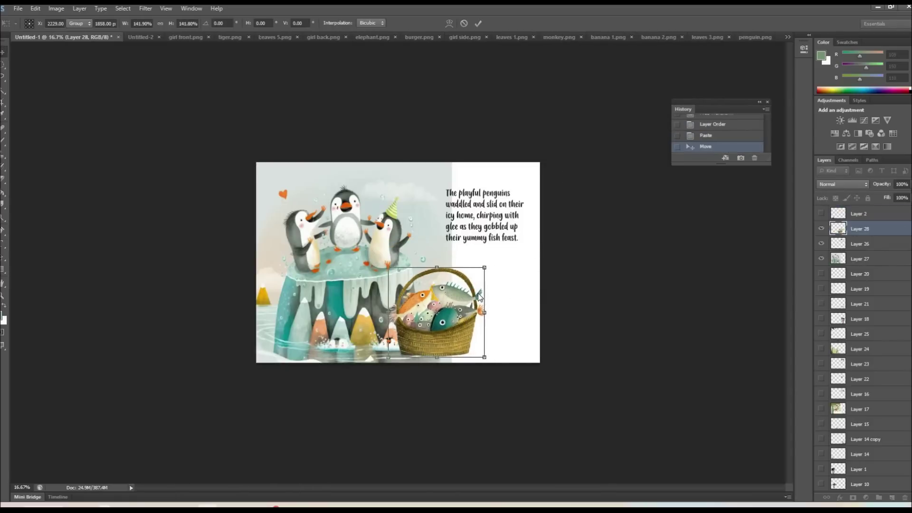
pyautogui.press('Return')
# Open the "girl back" picture and paste it onto the penguin page at the lower right.
pyautogui.hotkey('ctrl', 'o')
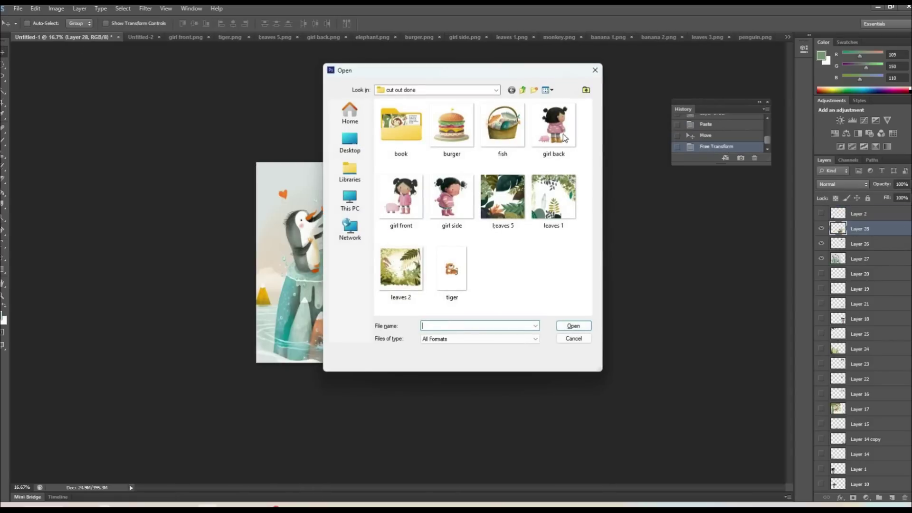
pyautogui.doubleClick(554, 126)
pyautogui.click(41, 36)
pyautogui.hotkey('ctrl', 'v')
pyautogui.moveTo(412, 266); pyautogui.dragTo(489, 312)
# Flip the girl horizontally and enlarge her, and move the fish basket left to stand just in front of her.
pyautogui.click(36, 8)
pyautogui.moveTo(98, 197)
pyautogui.click(204, 302)
pyautogui.hotkey('ctrl', 't')
pyautogui.moveTo(517, 290); pyautogui.dragTo(553, 271)
pyautogui.moveTo(507, 297); pyautogui.dragTo(502, 300)
pyautogui.press('Return')
pyautogui.moveTo(449, 328); pyautogui.dragTo(433, 332)
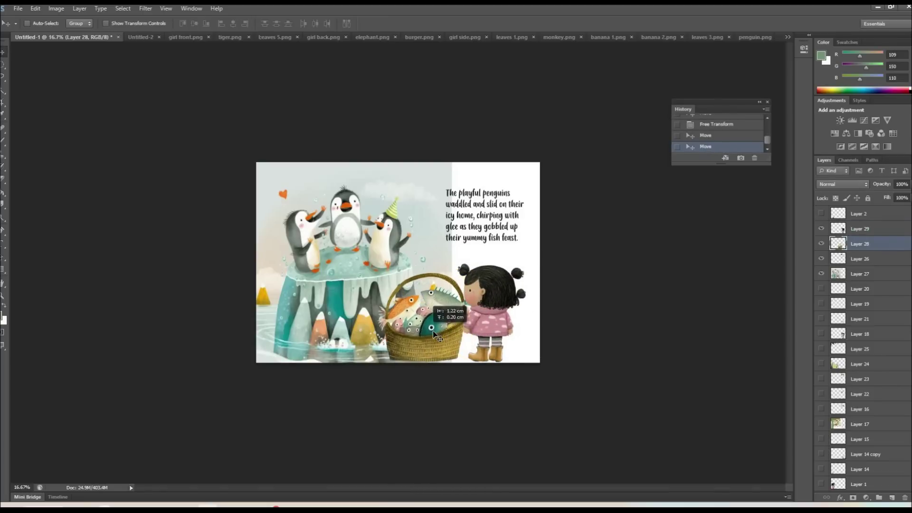
# Sample the penguin picture's pale grey-green background and fill a new layer beneath the picture with it.
pyautogui.keyDown('ctrl'); pyautogui.click(436, 247); pyautogui.keyUp('ctrl')
pyautogui.press('g')
pyautogui.keyDown('alt'); pyautogui.click(438, 246); pyautogui.keyUp('alt')
pyautogui.keyDown('ctrl'); pyautogui.click(892, 497); pyautogui.keyUp('ctrl')
pyautogui.click(458, 243)
# Soften the eraser brush and erase the penguin picture's right edge so it blends into the background fill.
pyautogui.press('v')
pyautogui.keyDown('ctrl'); pyautogui.click(439, 212); pyautogui.keyUp('ctrl')
pyautogui.press('e')
pyautogui.moveTo(451, 164); pyautogui.dragTo(464, 280)
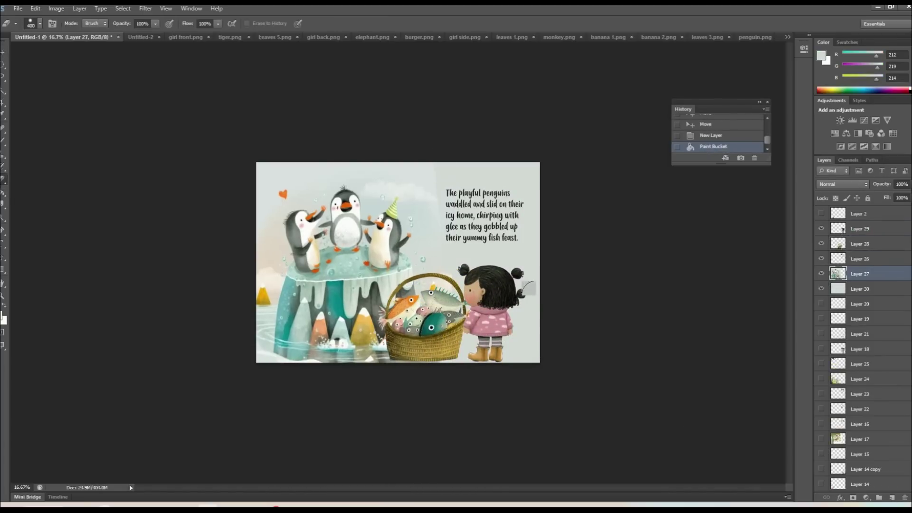
pyautogui.hotkey('ctrl', '+')
pyautogui.hotkey('ctrl', 'z')
pyautogui.click(32, 24)
pyautogui.moveTo(34, 77); pyautogui.dragTo(10, 78)
pyautogui.moveTo(477, 120); pyautogui.dragTo(475, 302)
pyautogui.hotkey('ctrl', '-')
pyautogui.hotkey('ctrl', '-')
pyautogui.hotkey('ctrl', '+')
pyautogui.hotkey('ctrl', '+')
# Nudge the fish basket slightly up and save the penguin page as a JPEG in the "book" folder.
pyautogui.press('v')
pyautogui.keyDown('ctrl'); pyautogui.click(457, 338); pyautogui.keyUp('ctrl')
pyautogui.moveTo(457, 337); pyautogui.dragTo(458, 332)
pyautogui.hotkey('ctrl', 'shift', 's')
pyautogui.click(485, 255)
pyautogui.click(494, 316)
pyautogui.doubleClick(398, 121)
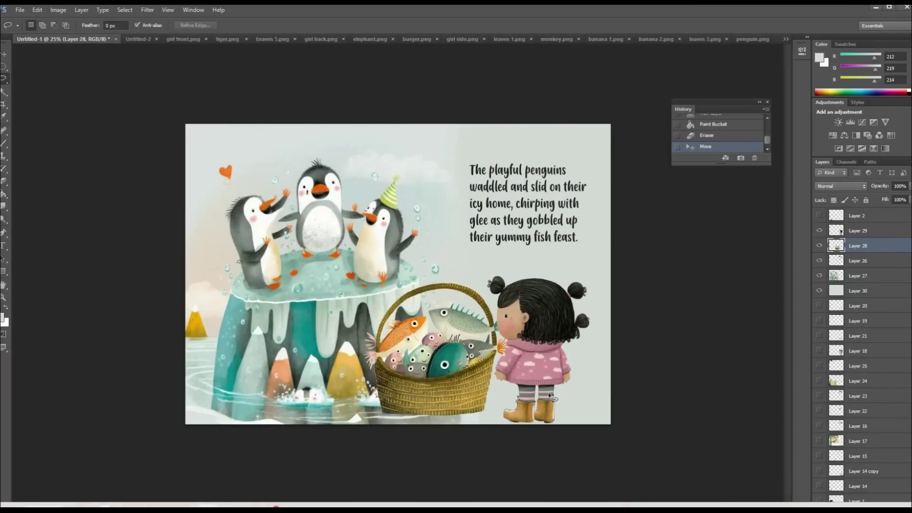
# Lasso the girl's boots and recolour them purple on her layer with a Hue/Saturation adjustment.
pyautogui.hotkey('ctrl', '+')
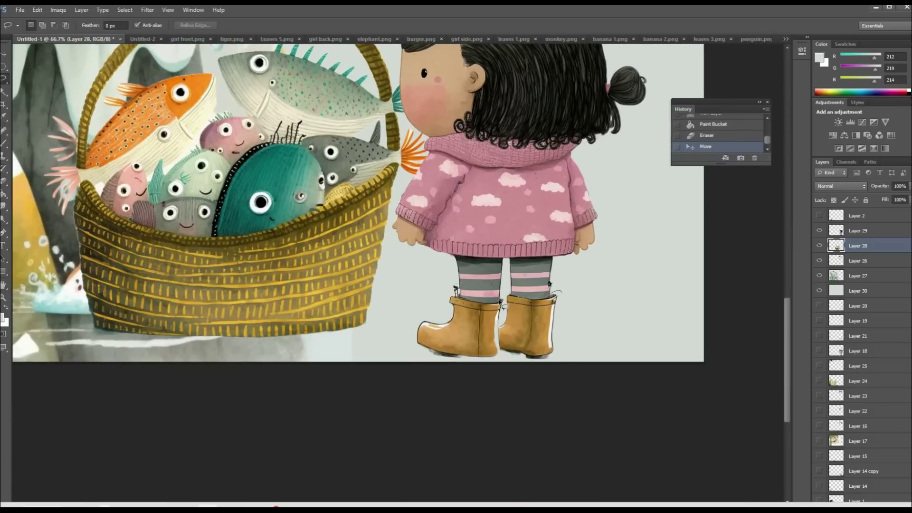
pyautogui.moveTo(416, 364)
pyautogui.mouseDown()
pyautogui.moveTo(566, 315)
pyautogui.moveTo(562, 293)
pyautogui.mouseUp()
pyautogui.hotkey('ctrl', 'u')
pyautogui.click(473, 190)
pyautogui.keyDown('ctrl'); pyautogui.click(492, 197); pyautogui.keyUp('ctrl')
pyautogui.hotkey('ctrl', 'u')
pyautogui.moveTo(590, 216); pyautogui.dragTo(565, 246)
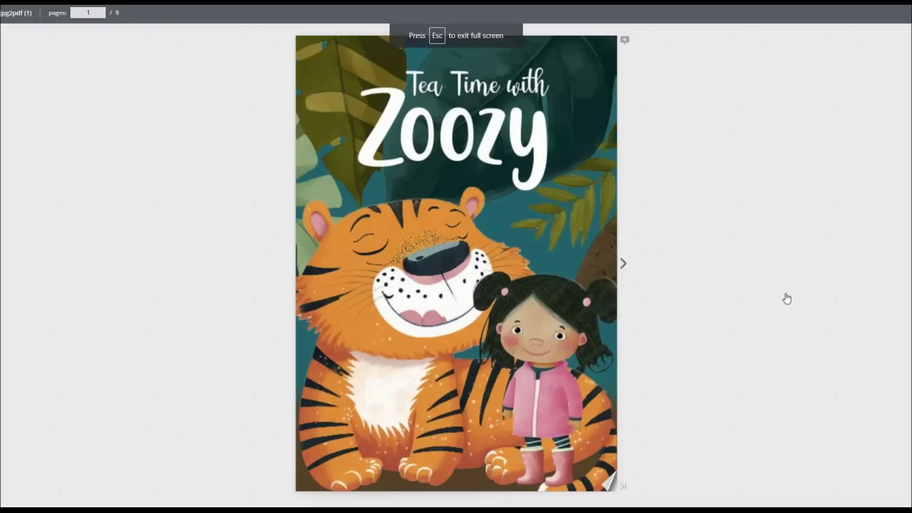
# Page through the finished book in the flipbook viewer, from the cover to the penguin spread.
pyautogui.click(610, 478)
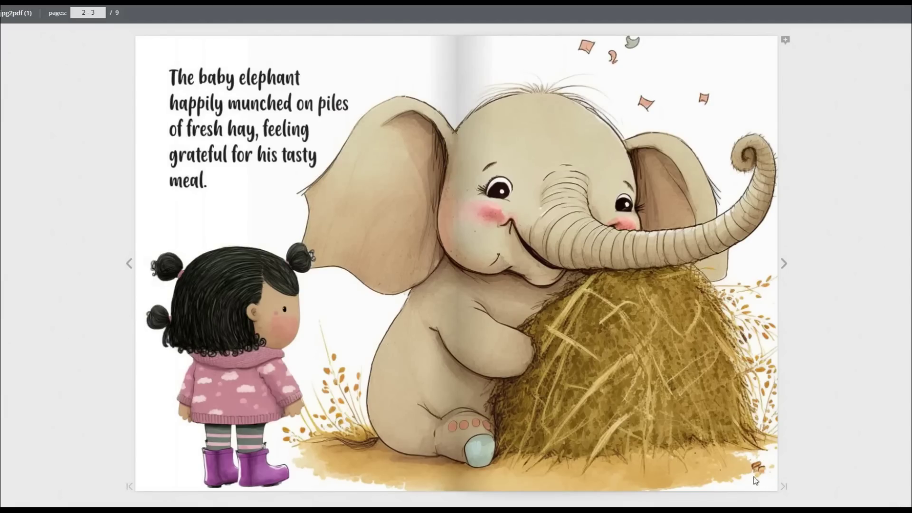
pyautogui.click(695, 475)
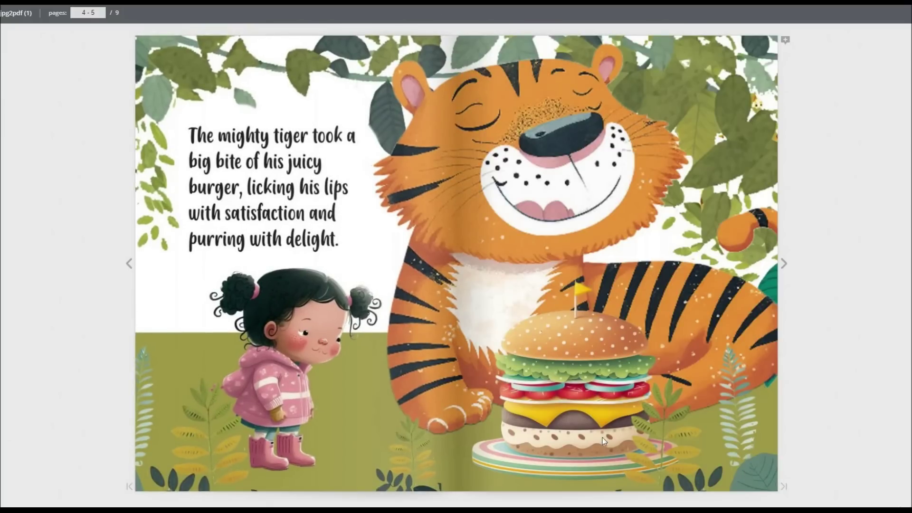
pyautogui.click(734, 470)
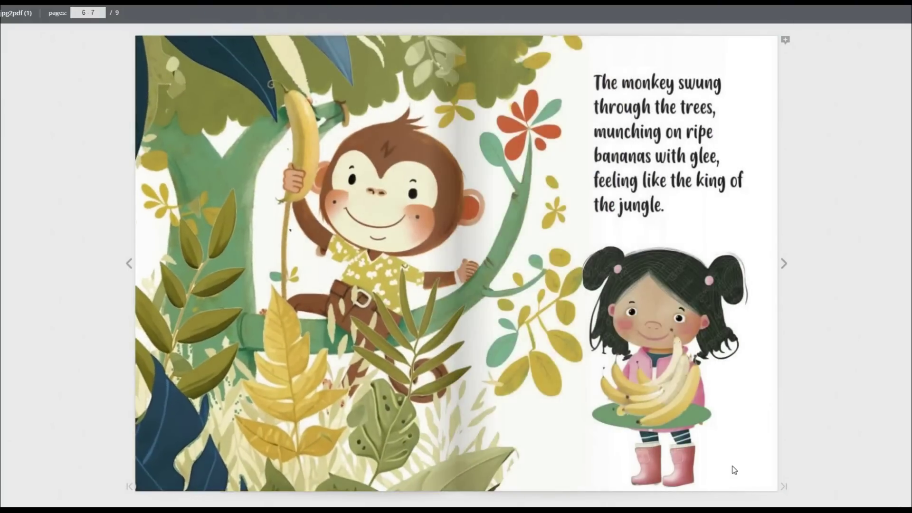
pyautogui.click(760, 475)
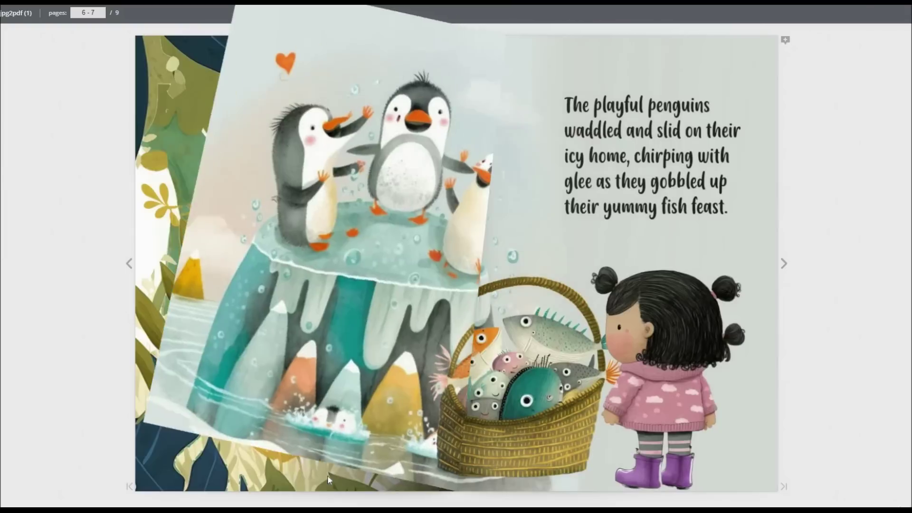